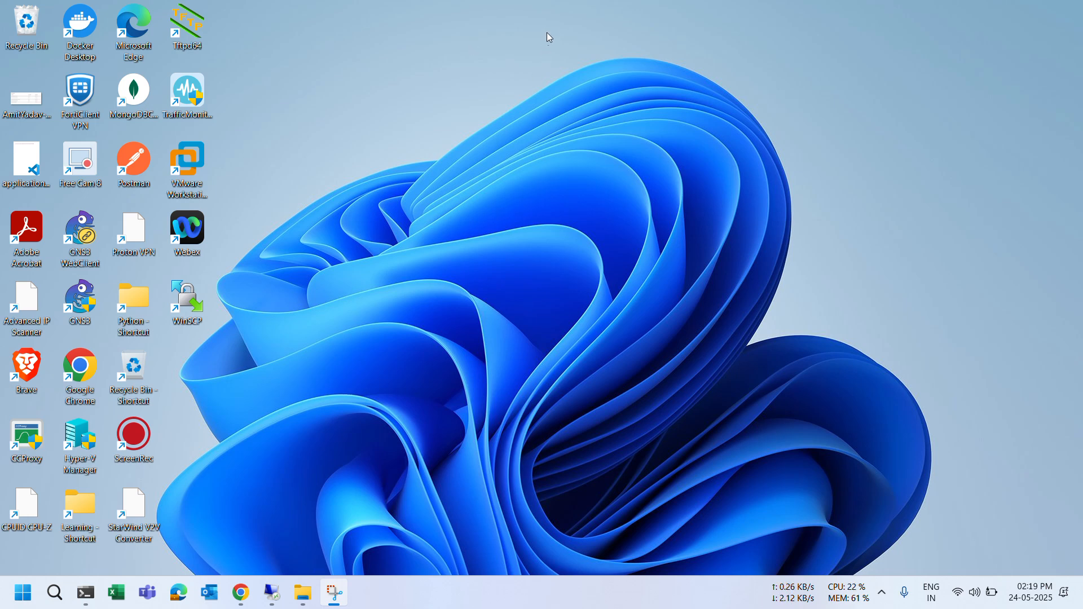
- Switch to the open Remote Desktop session and refresh the Windows Server desktop
mouse_move(272, 594)
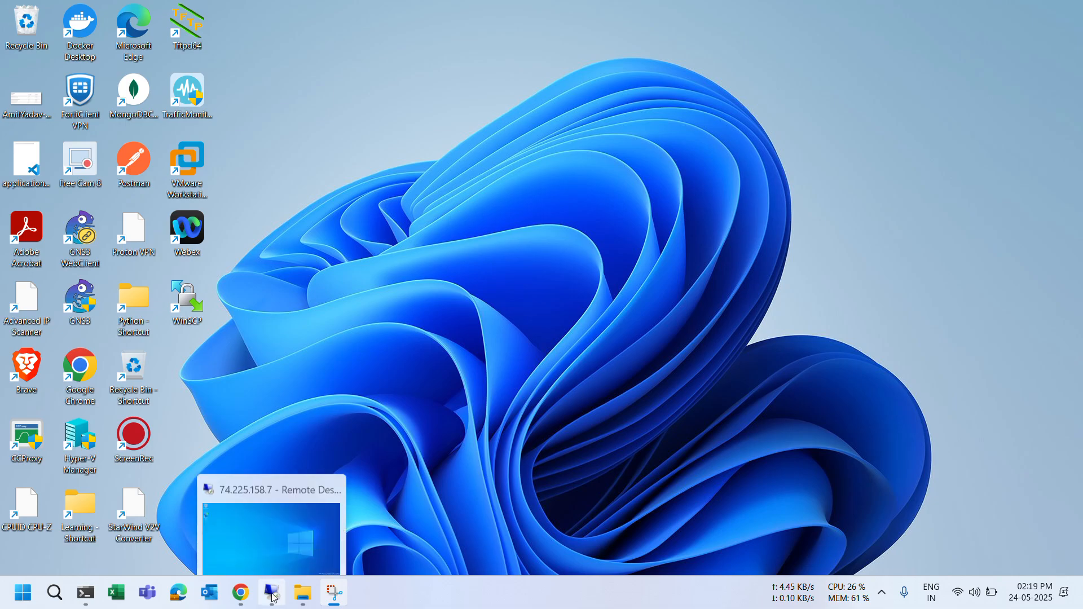
left_click(269, 523)
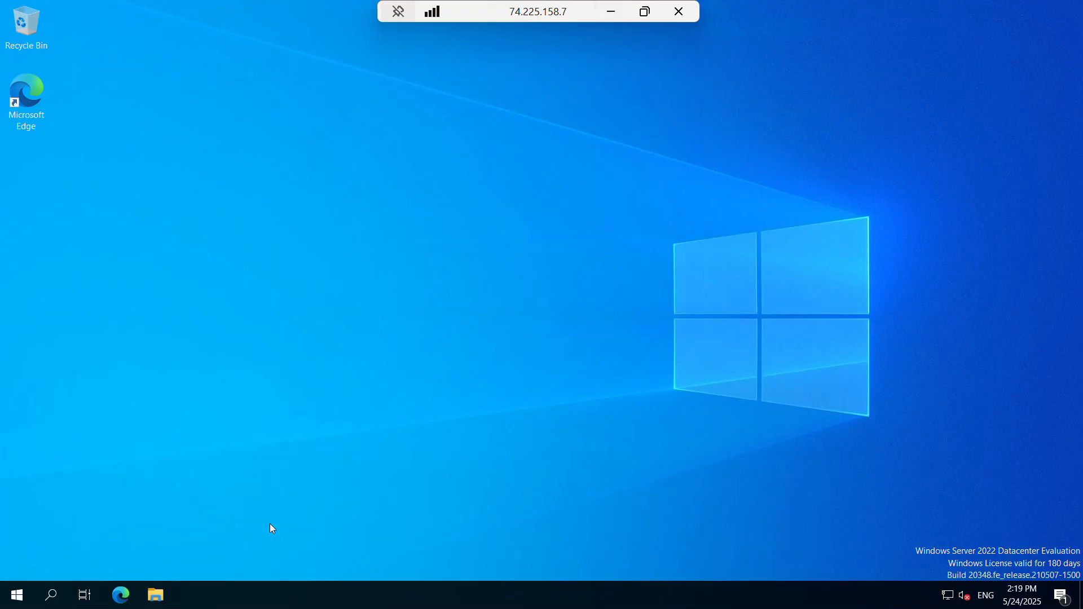
right_click(399, 125)
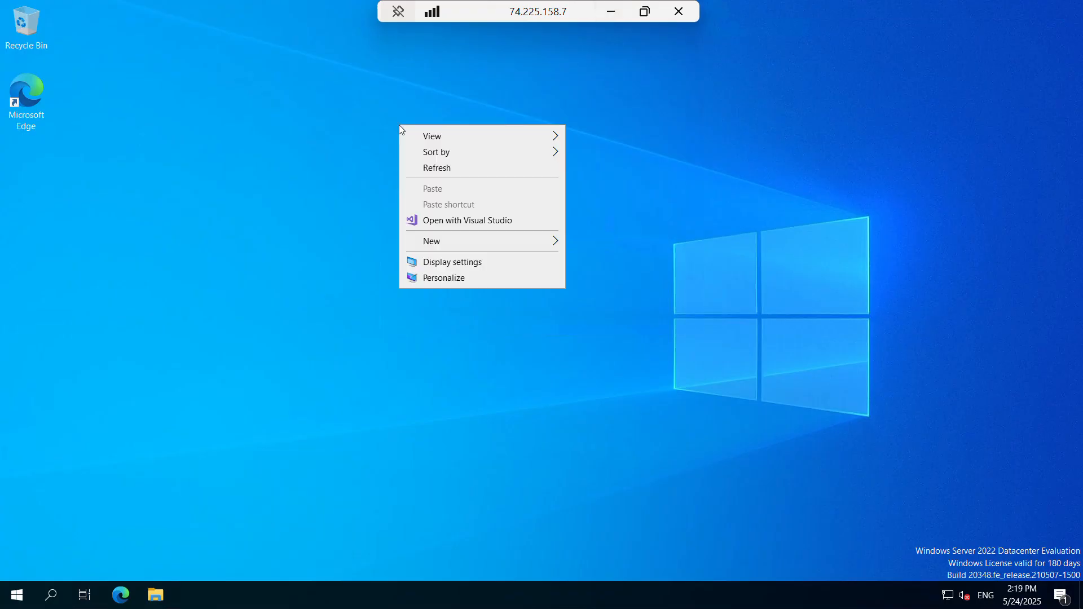
left_click(446, 166)
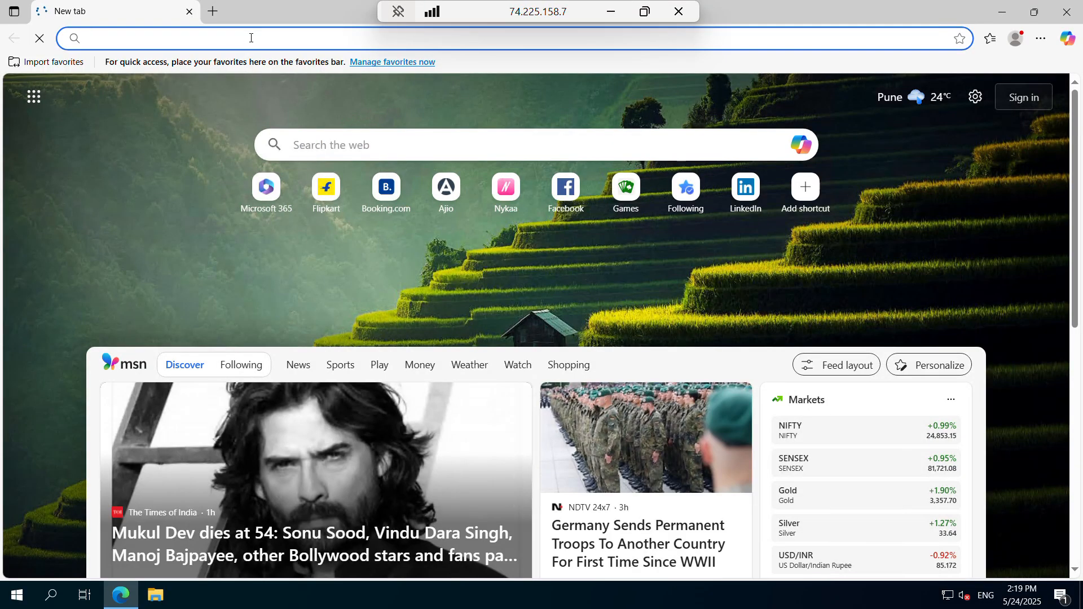
- Search the web in Microsoft Edge for "azure devops server 2022"
type("azure d")
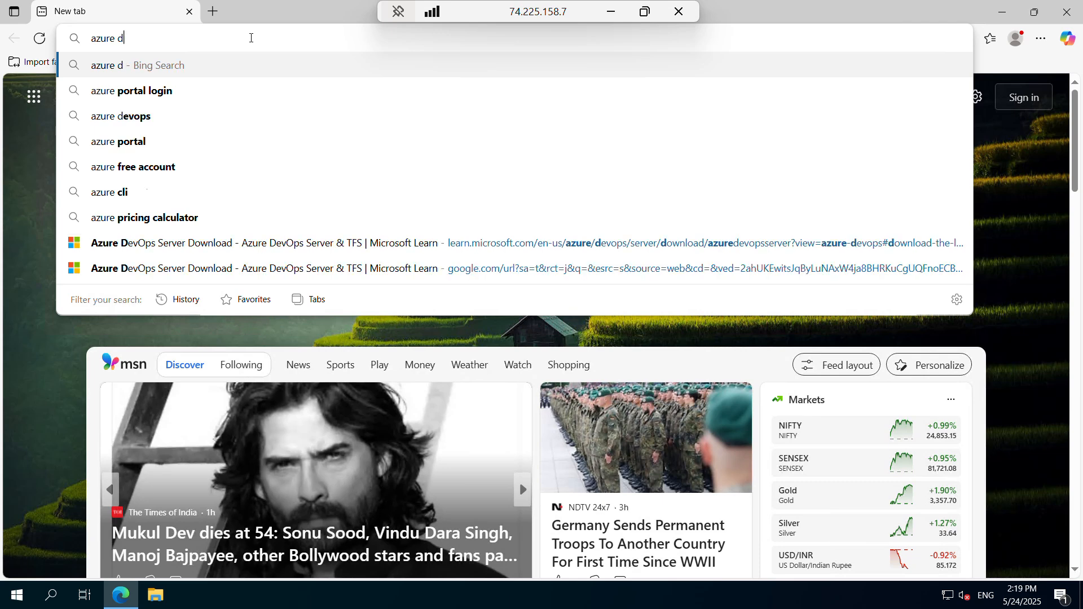
type("evops se")
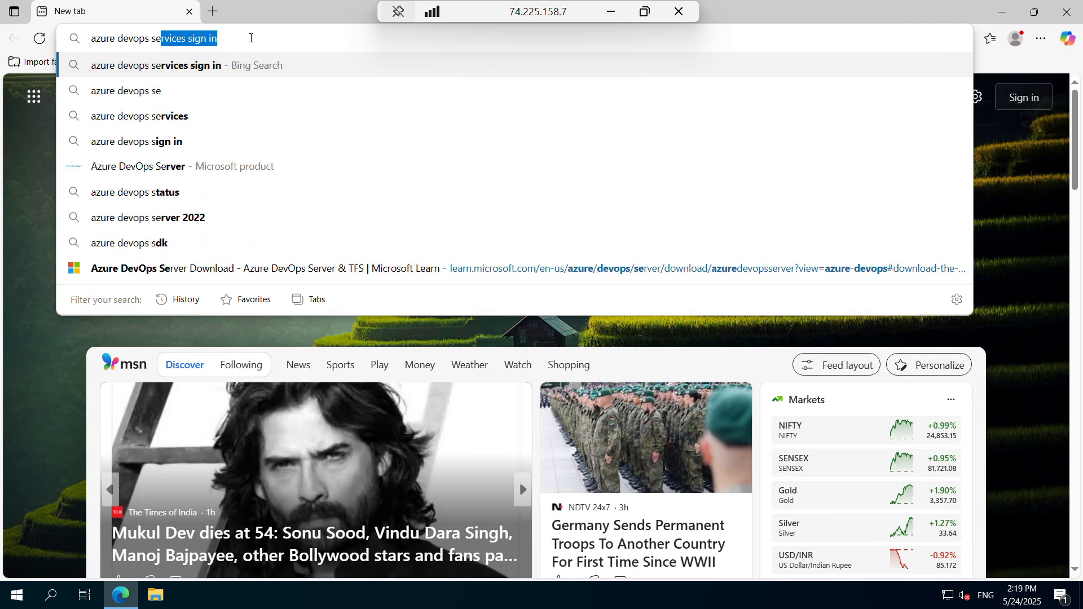
type("rver 2022")
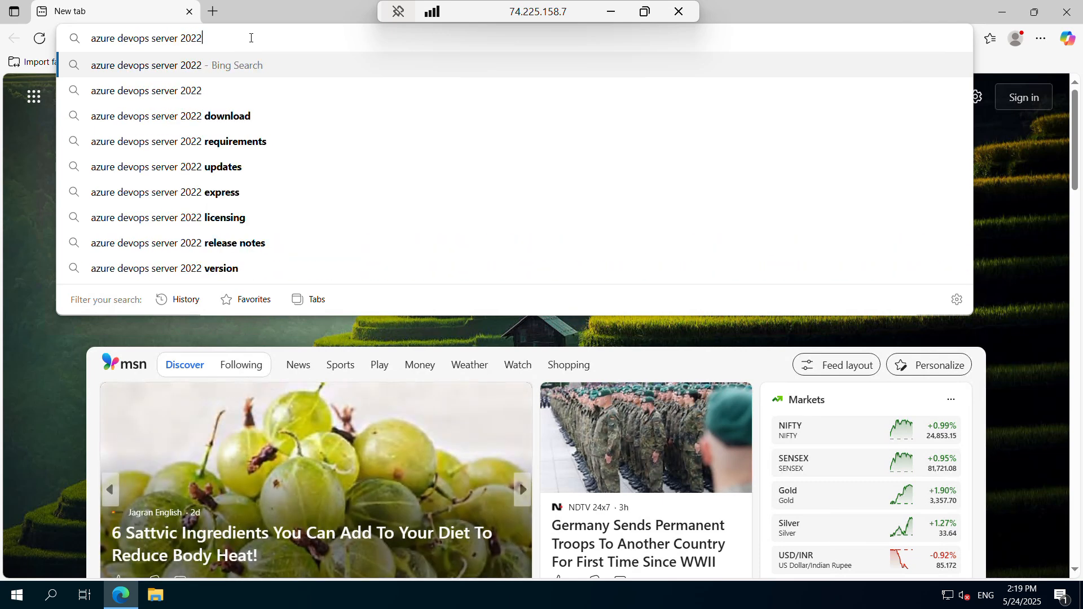
key("Return")
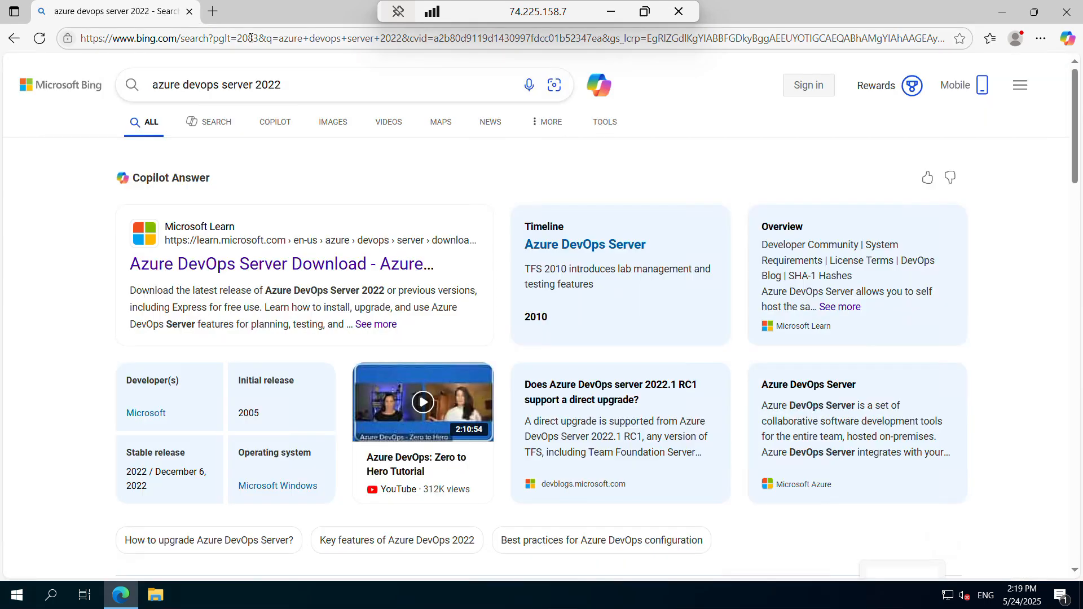
- Open Microsoft Learn's Azure DevOps Server Downloads page from the results and download the Azure DevOps Server 2022.2 ISO from the latest release section
left_click(261, 263)
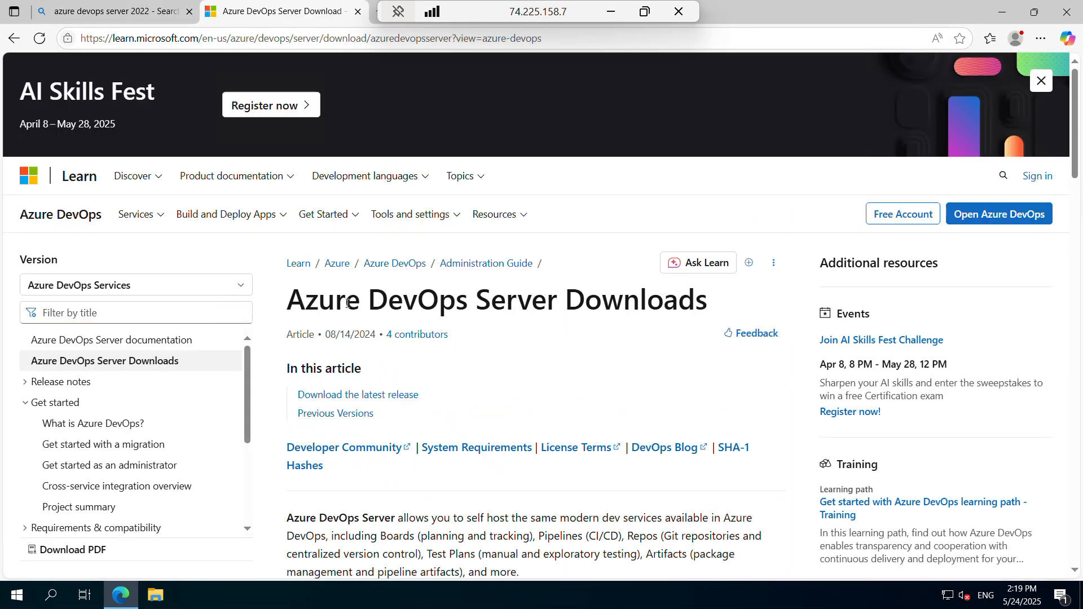
left_click(376, 393)
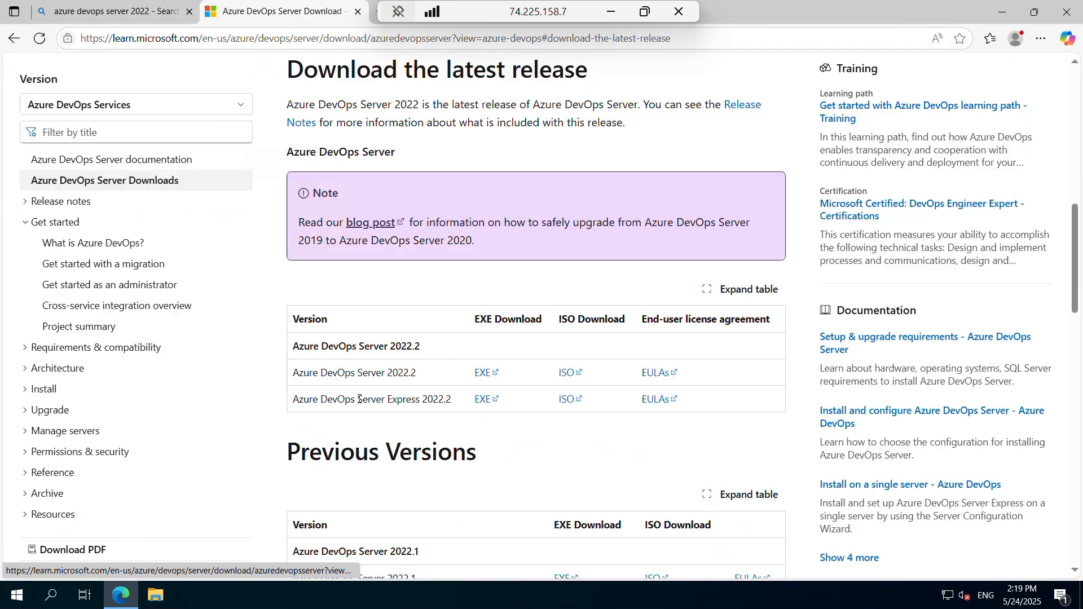
left_click(567, 379)
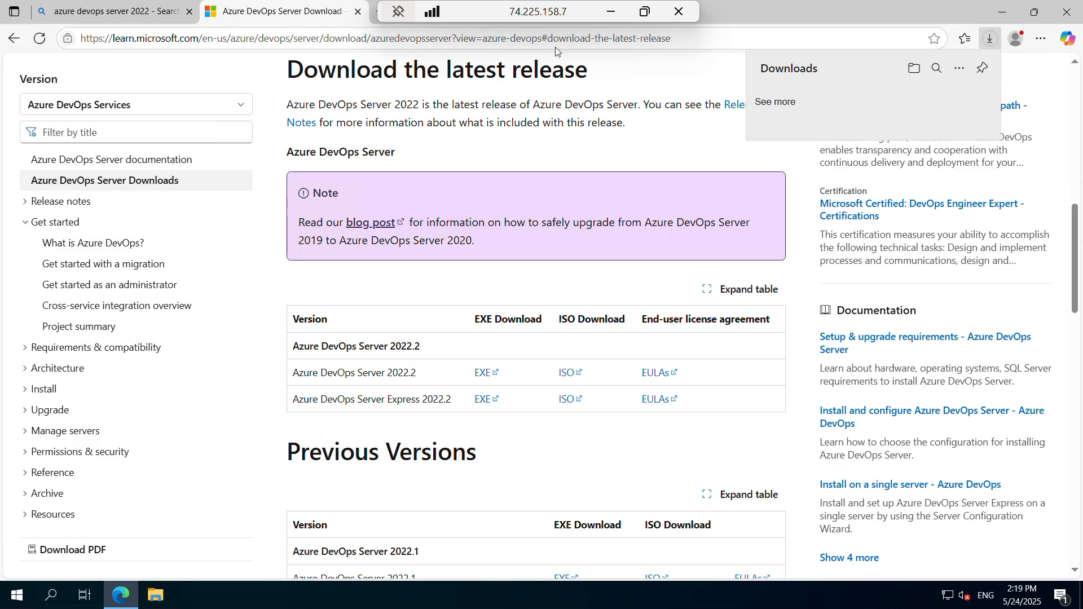
- Mount the azuredevops2022.2 disc image from the Downloads folder in File Explorer, allowing the file to open
key("super+d")
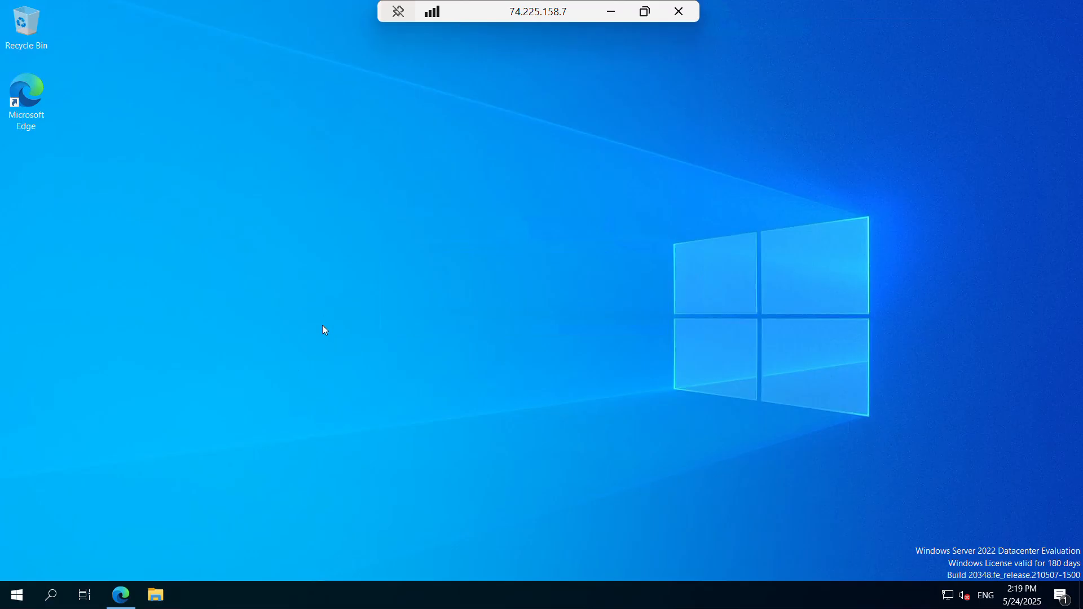
left_click(155, 596)
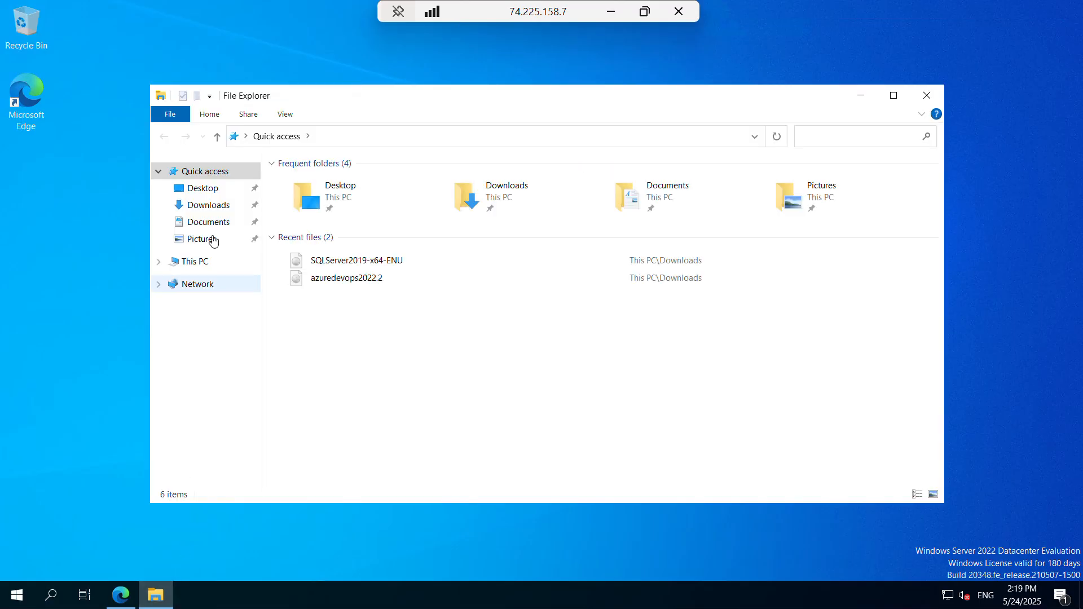
left_click(207, 205)
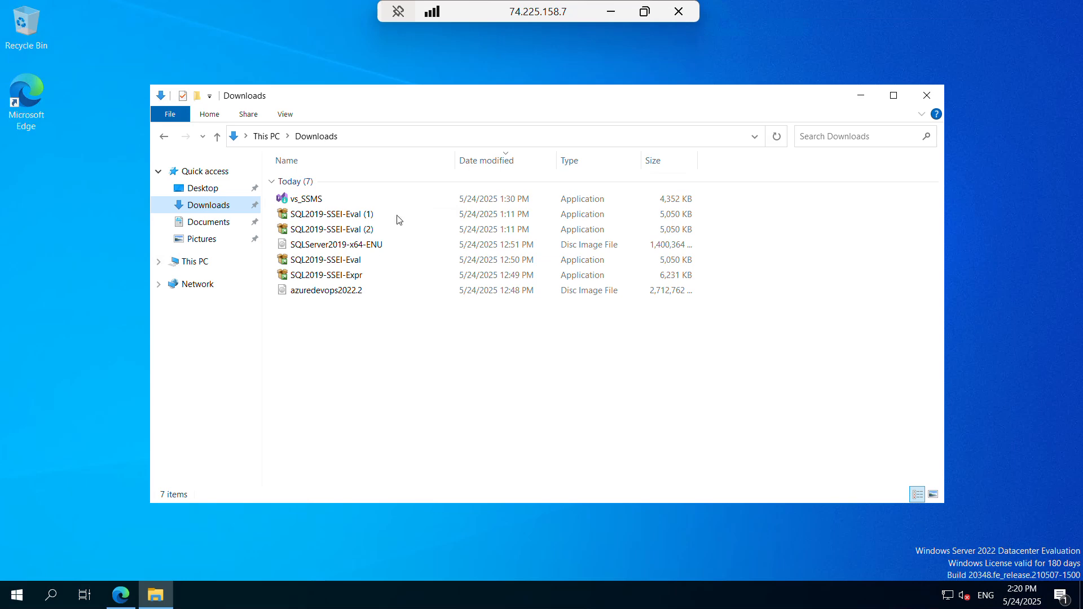
double_click(332, 291)
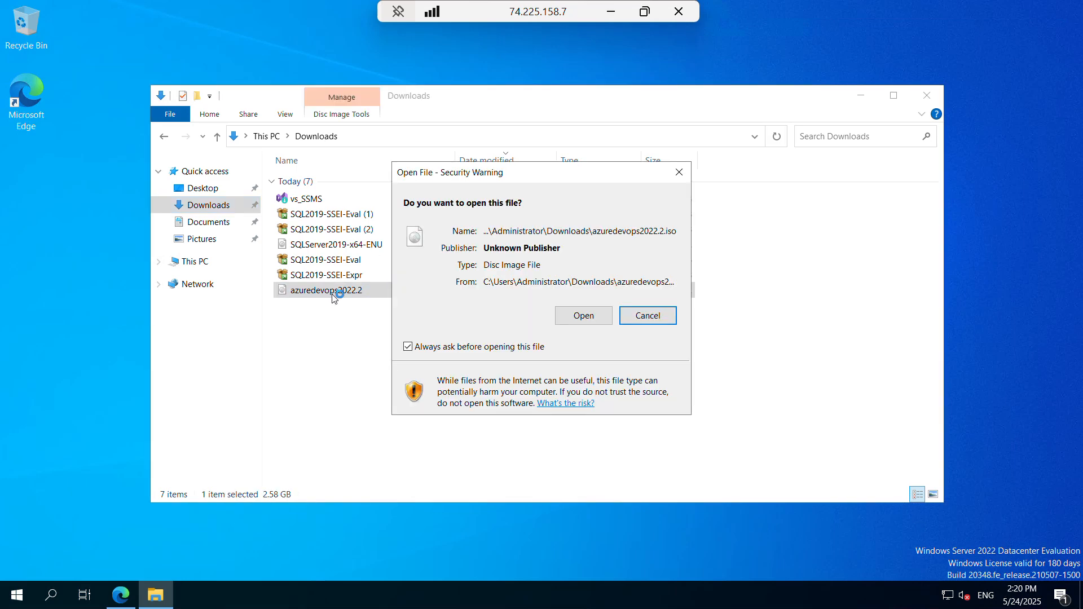
left_click(584, 317)
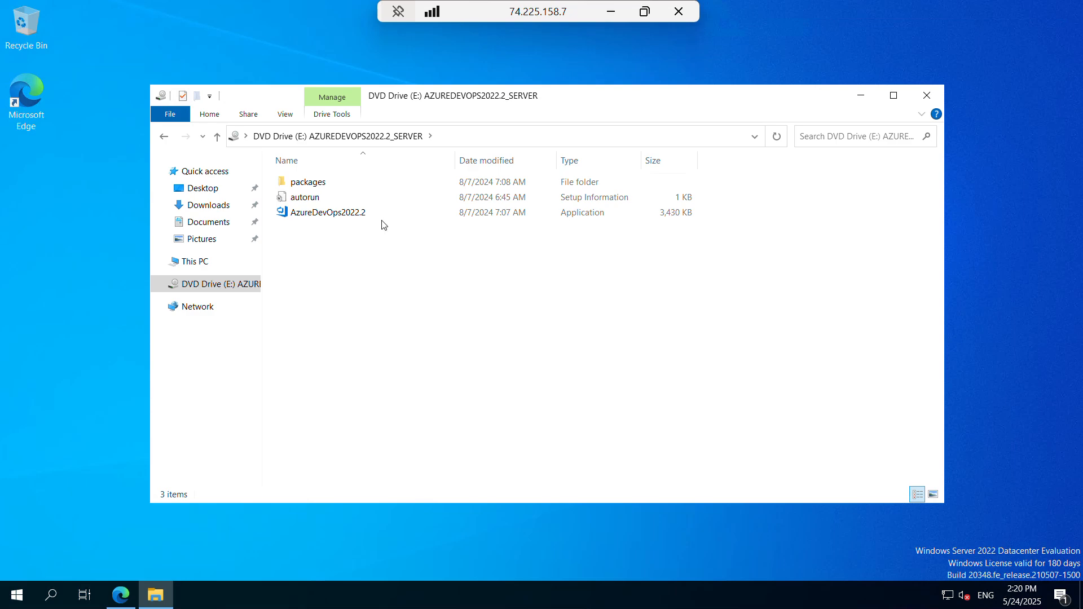
- Run the AzureDevOps2022.2 setup from the mounted drive and install it to C:\Program Files\Azure DevOps Server 2022
double_click(338, 214)
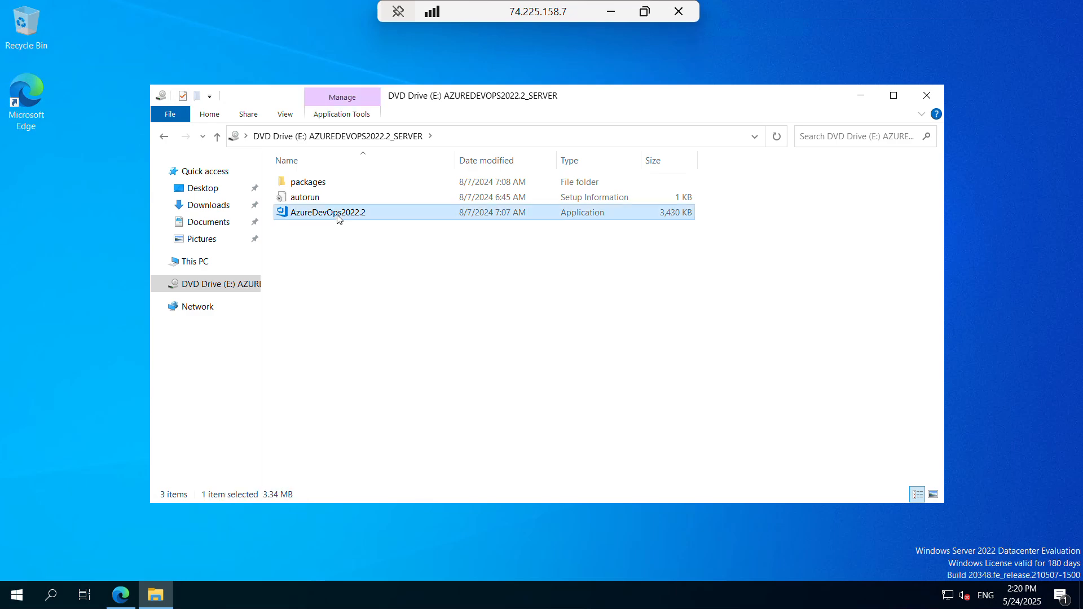
left_click(859, 97)
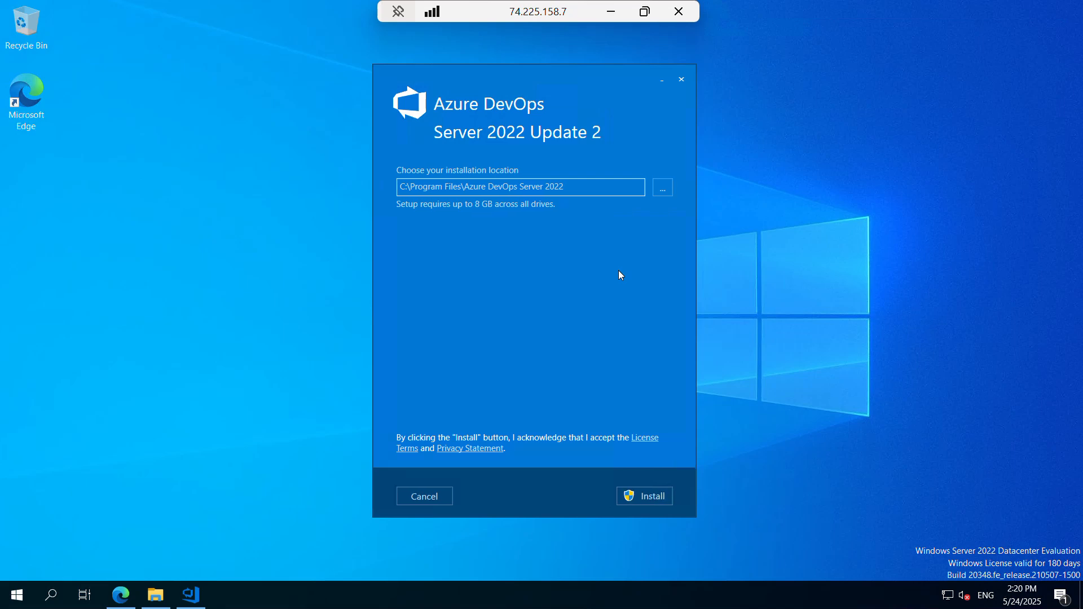
left_click(640, 497)
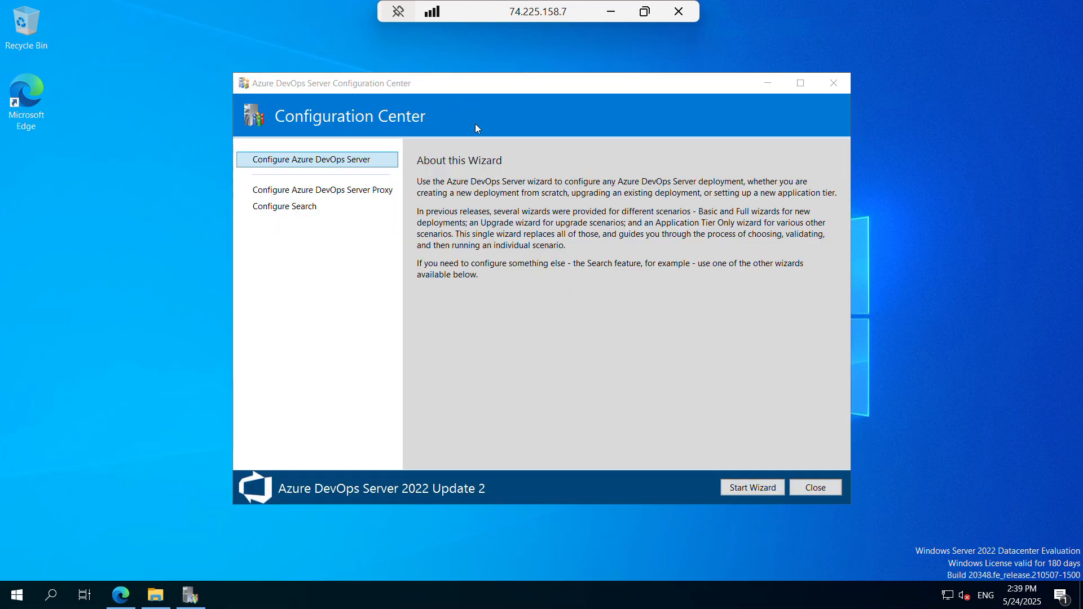
- Start the Configure Azure DevOps Server wizard, decline the Visual Studio Experience Improvement Program, and proceed with a new Azure DevOps Server deployment
left_click(529, 86)
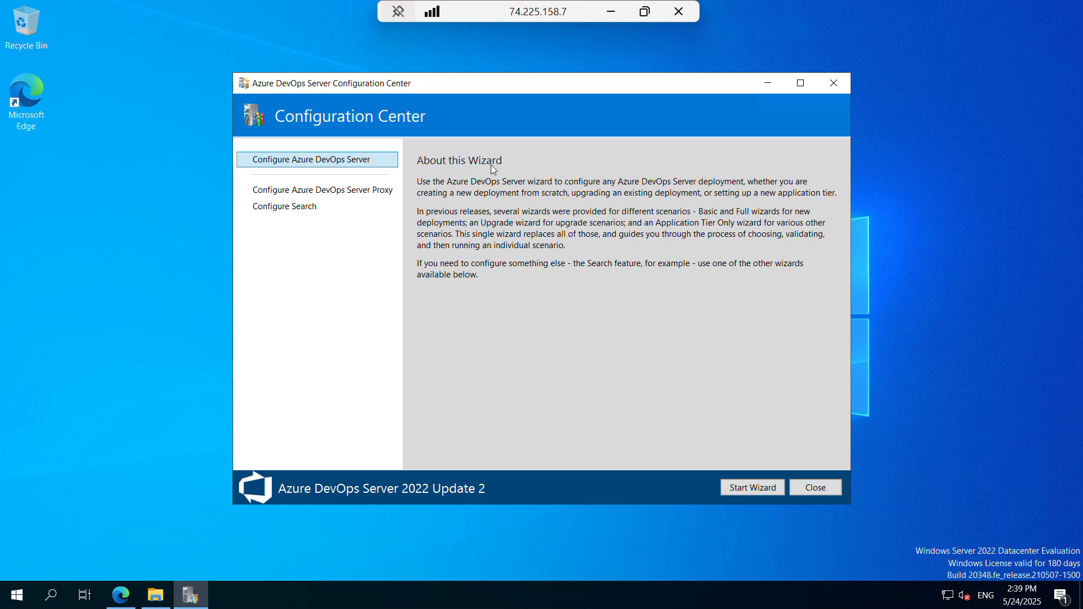
left_click(768, 492)
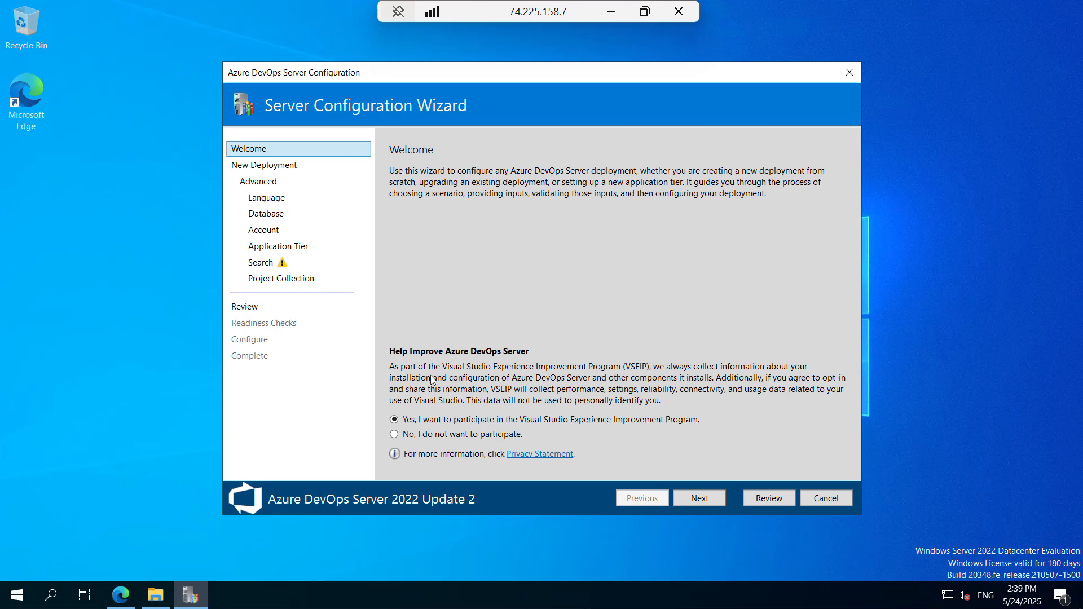
left_click(397, 435)
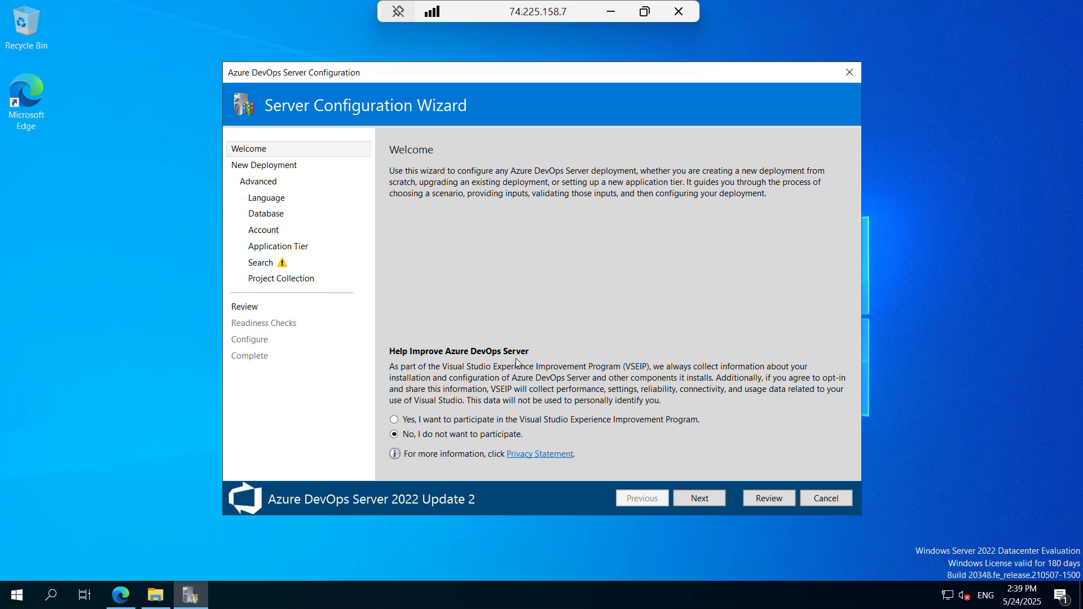
left_click(705, 499)
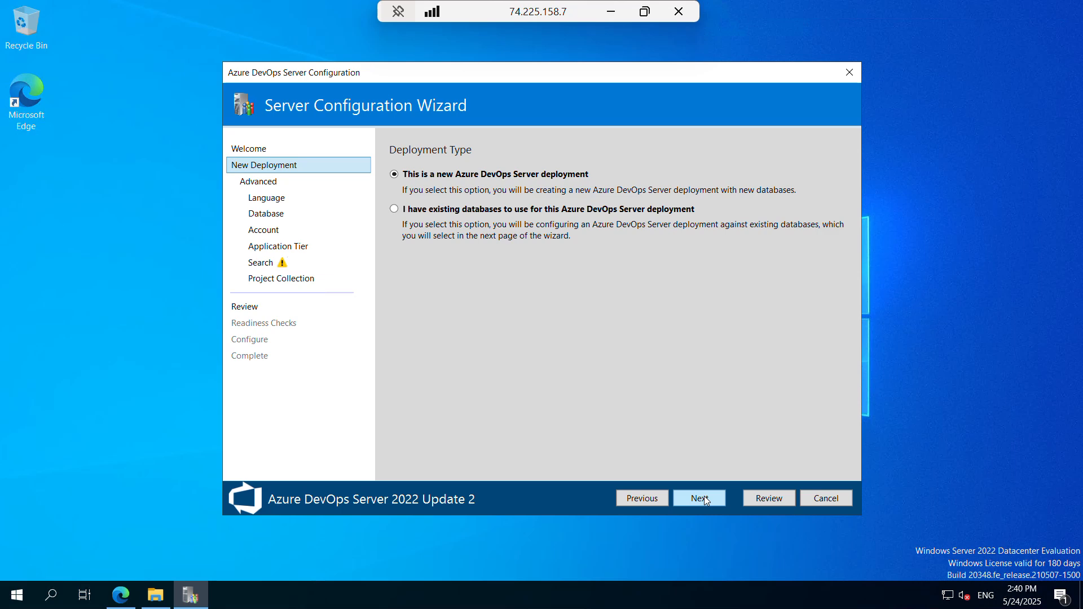
left_click(705, 499)
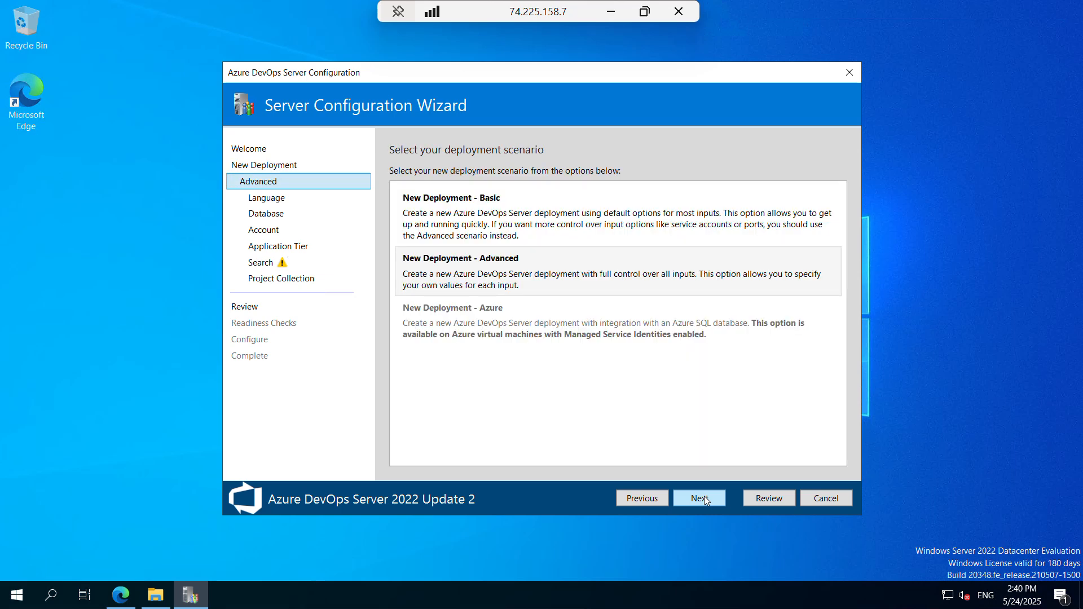
- Compare the configuration pages offered by the New Deployment - Basic and New Deployment - Advanced scenarios, finishing on Advanced
left_click(455, 280)
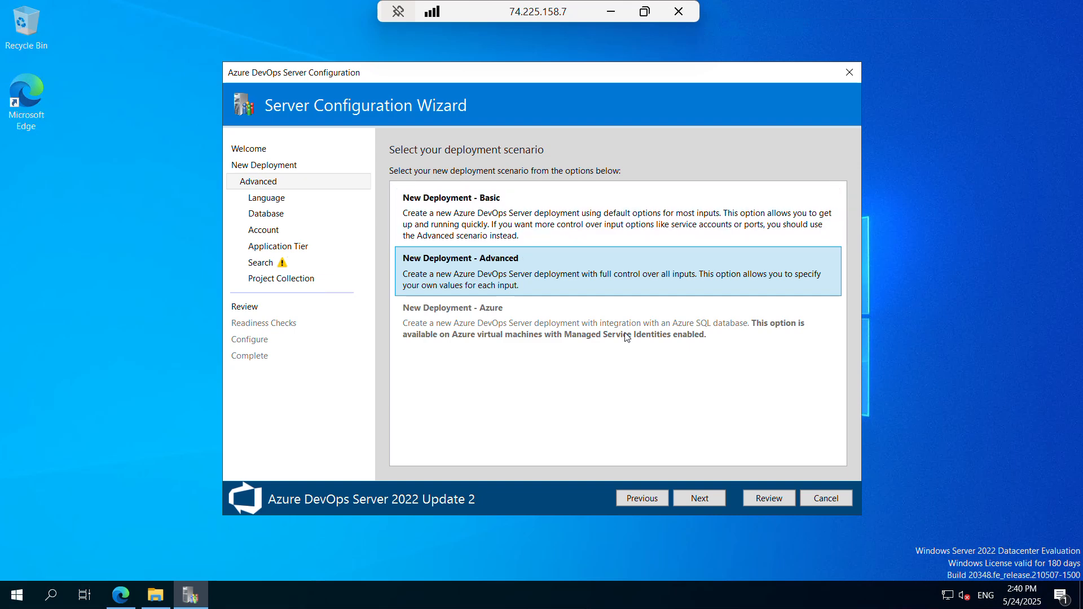
left_click(698, 502)
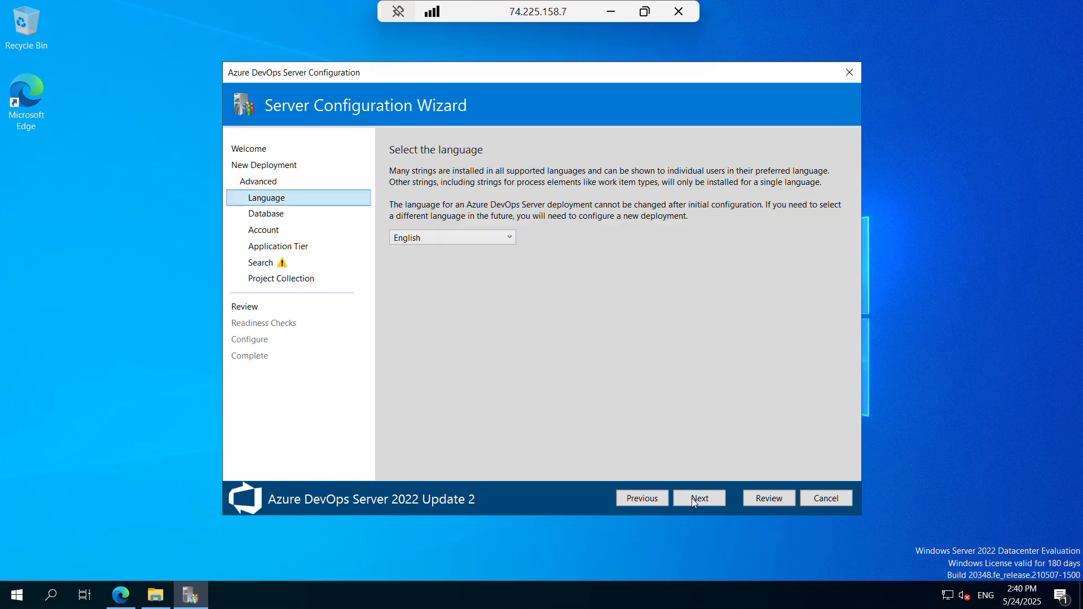
left_click(642, 498)
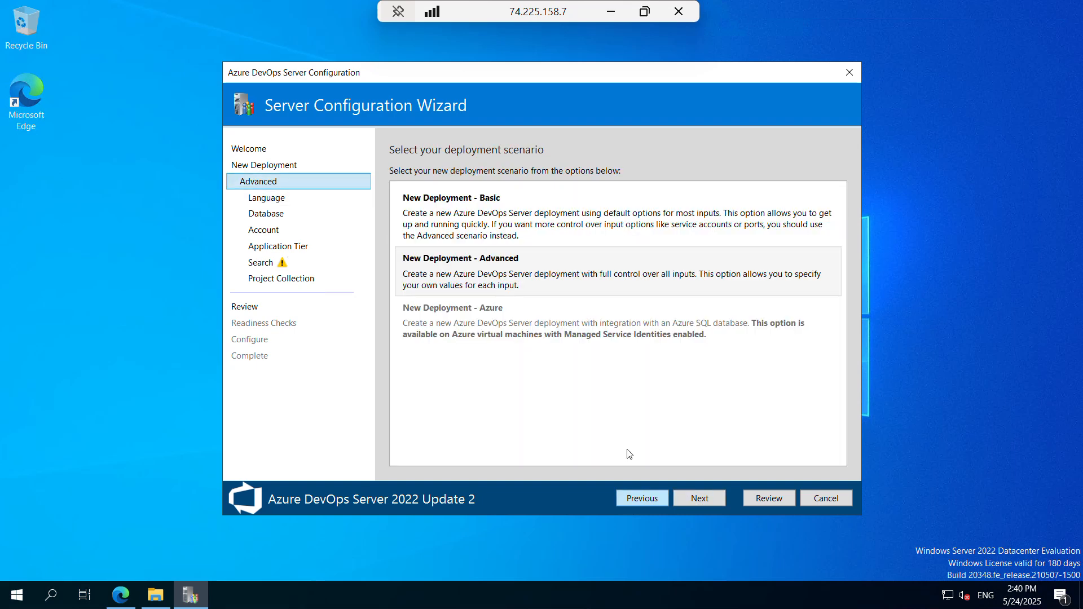
left_click(490, 227)
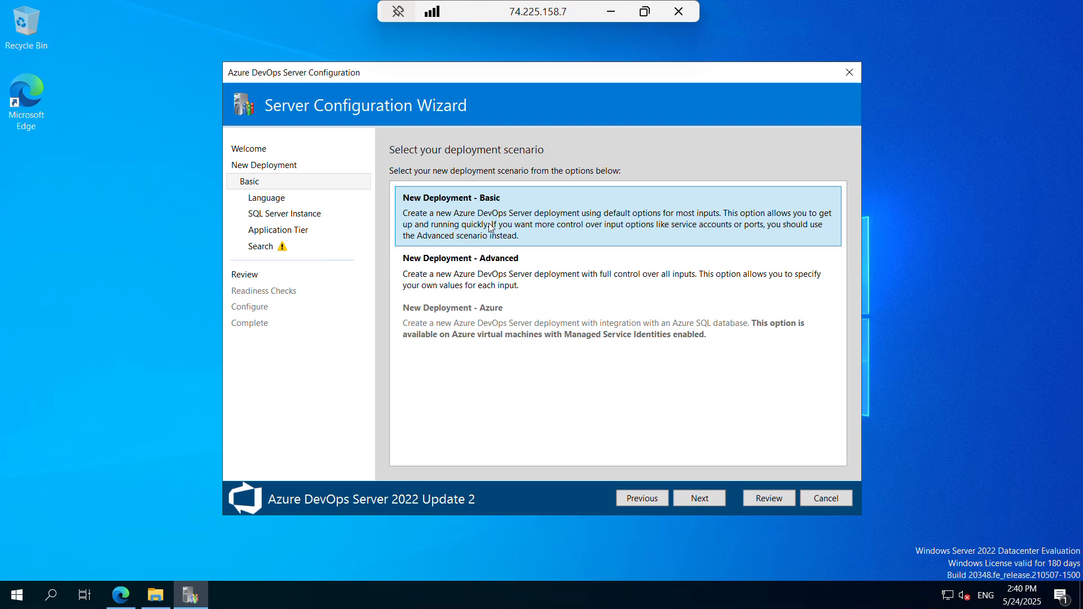
left_click(488, 273)
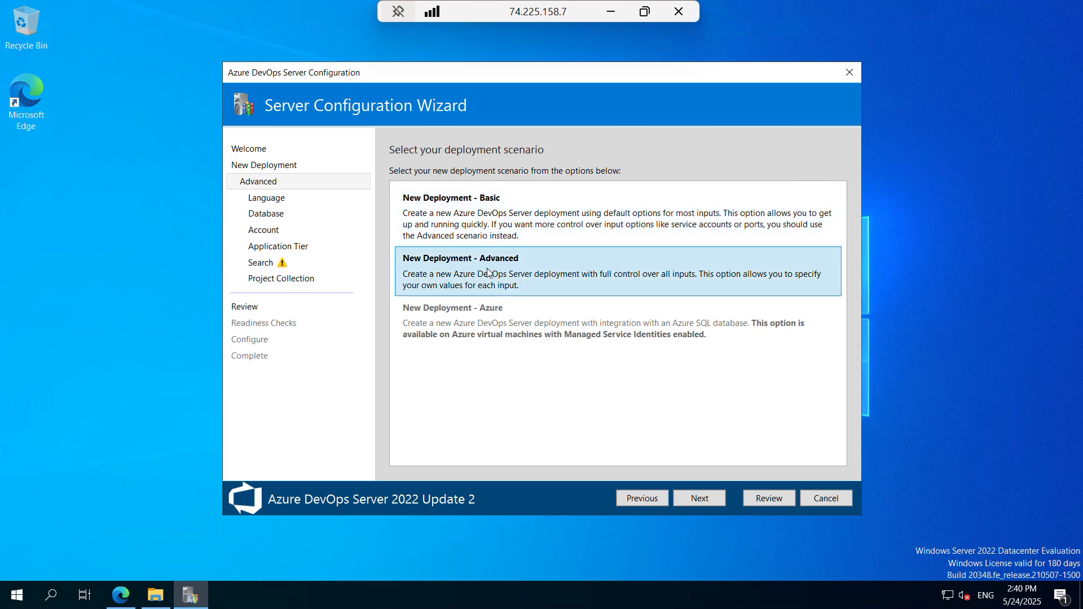
left_click(481, 235)
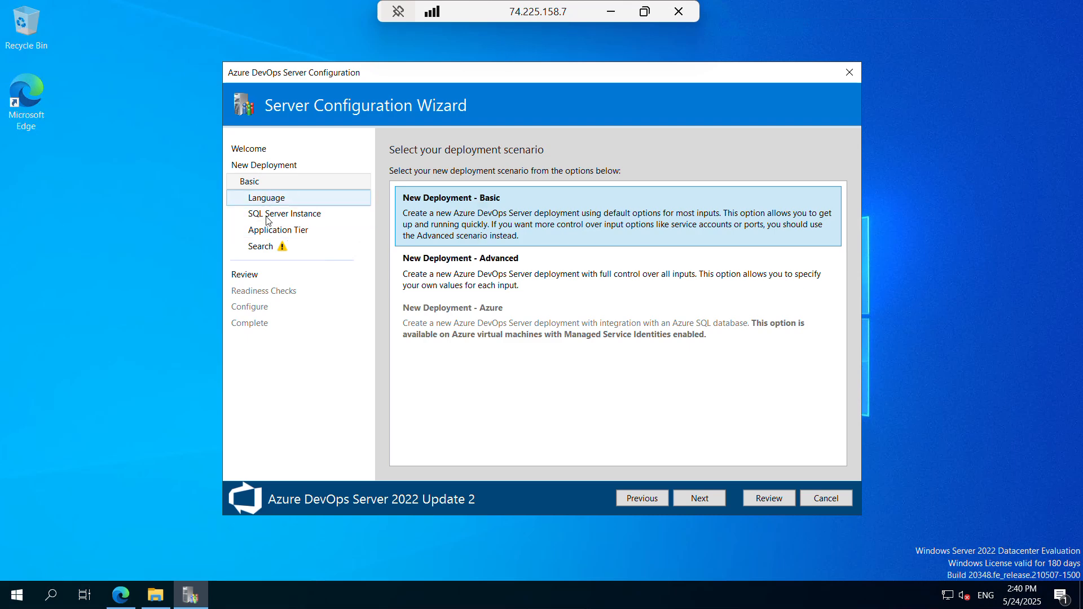
left_click(473, 275)
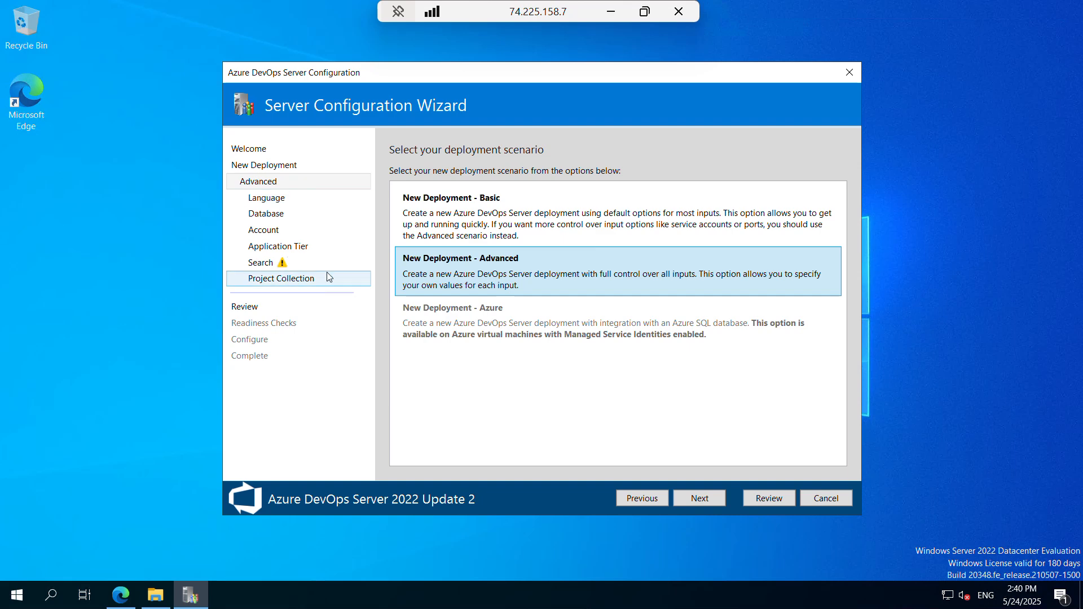
left_click(453, 214)
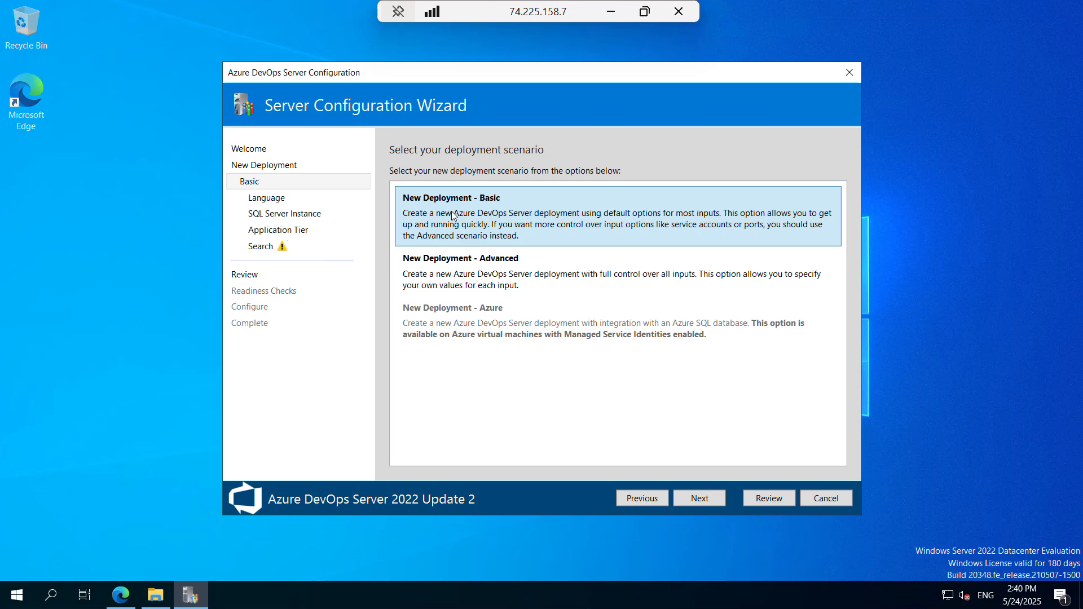
left_click(452, 256)
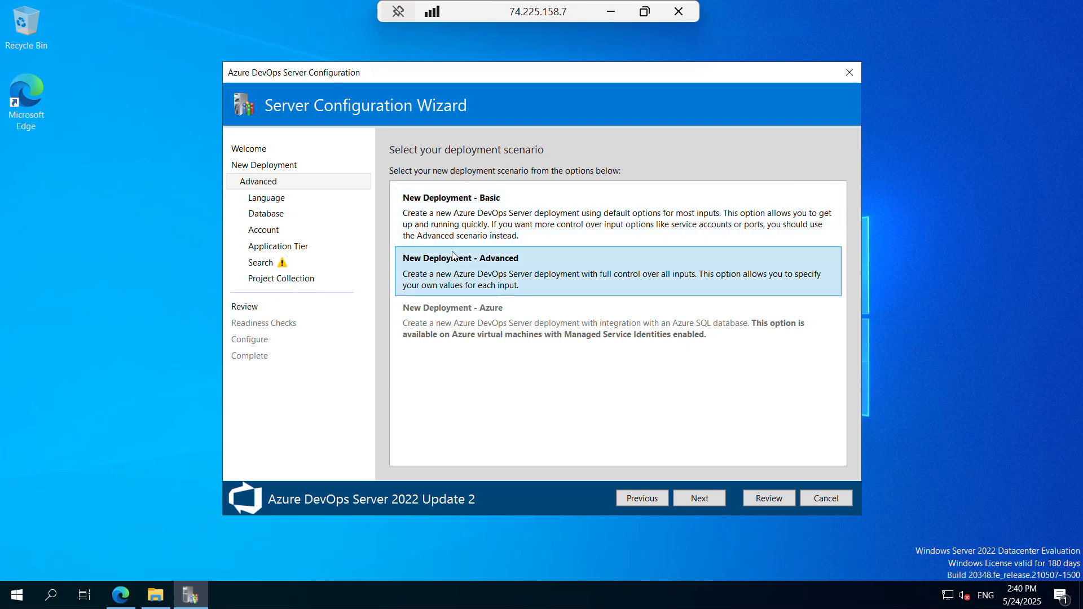
left_click(456, 213)
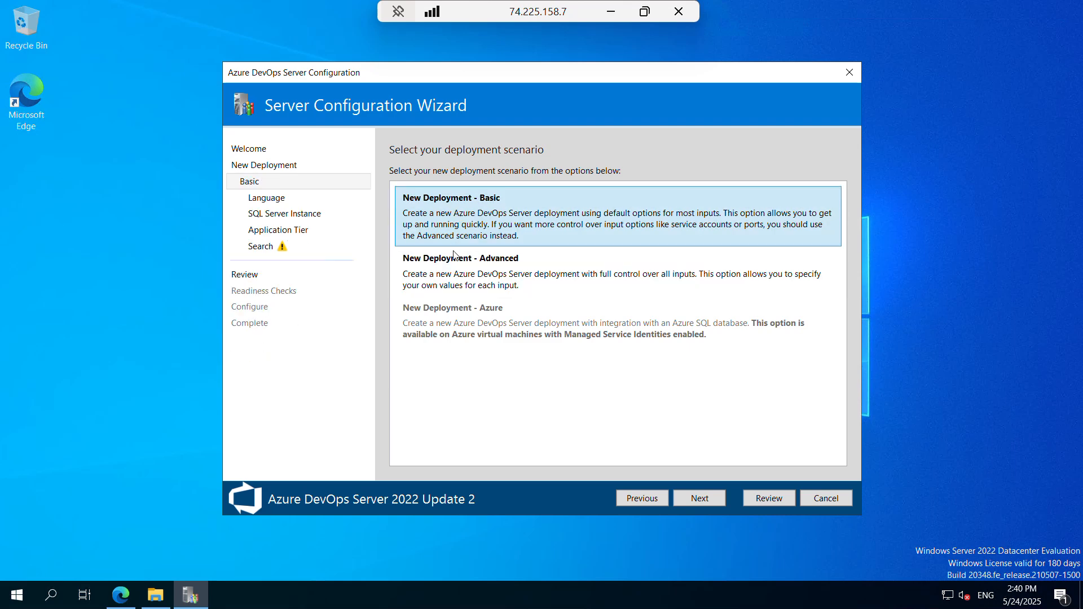
left_click(454, 270)
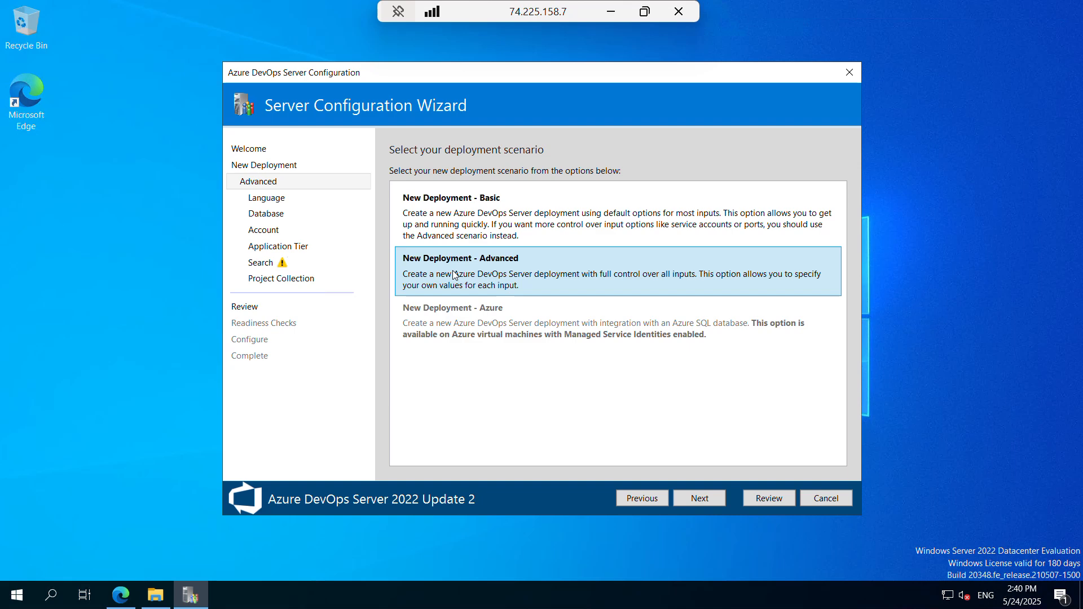
- Keep English as the language and WIN-A4COQ8VK3VT as the SQL Server instance, reveal the advanced database options, and test the connection
left_click(691, 498)
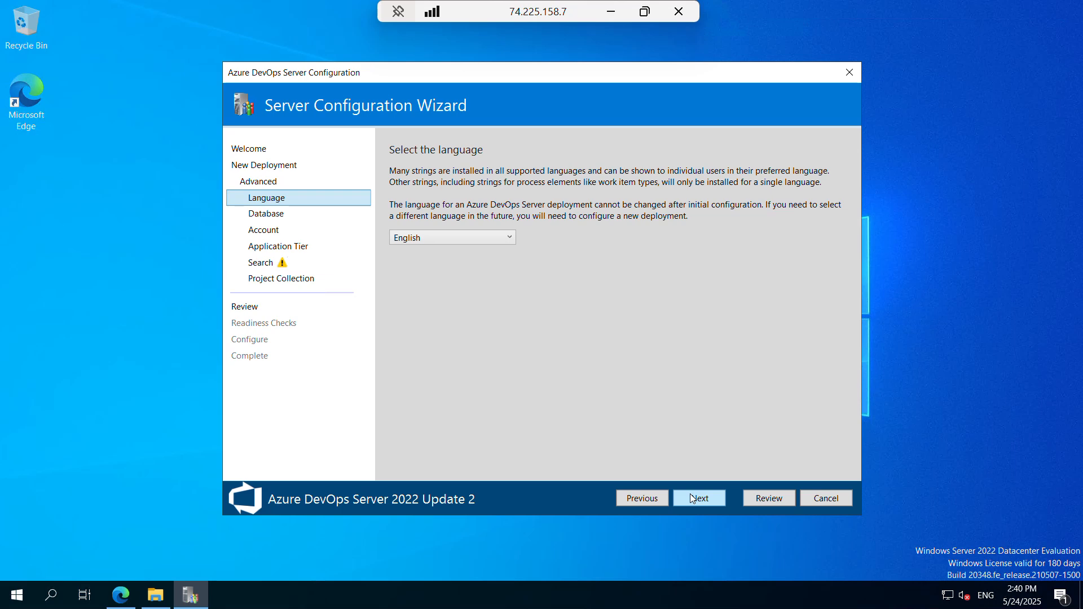
left_click(690, 496)
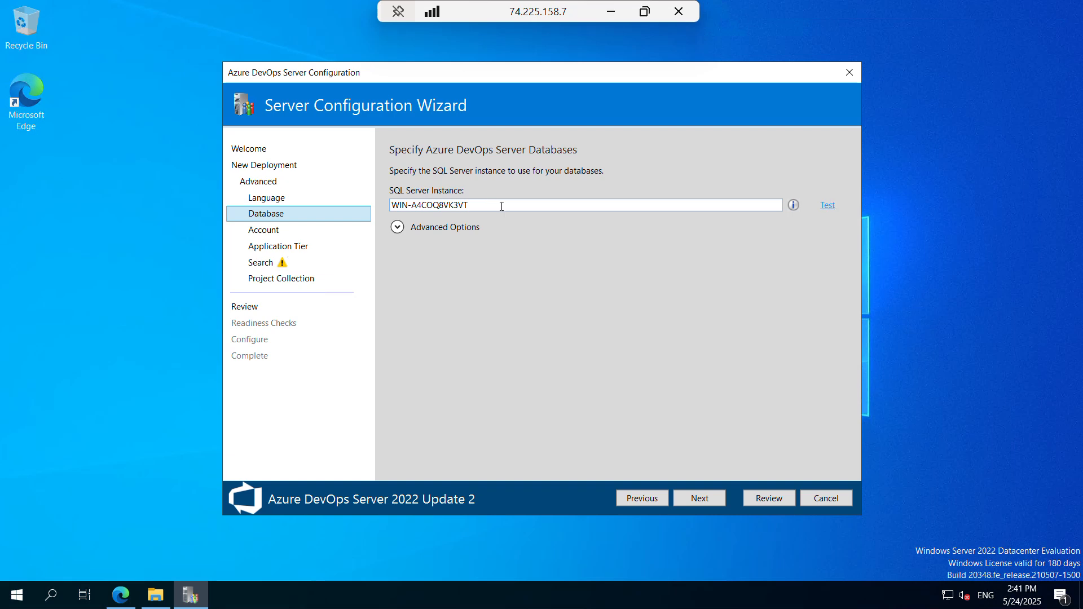
left_click_drag(501, 206, 394, 206)
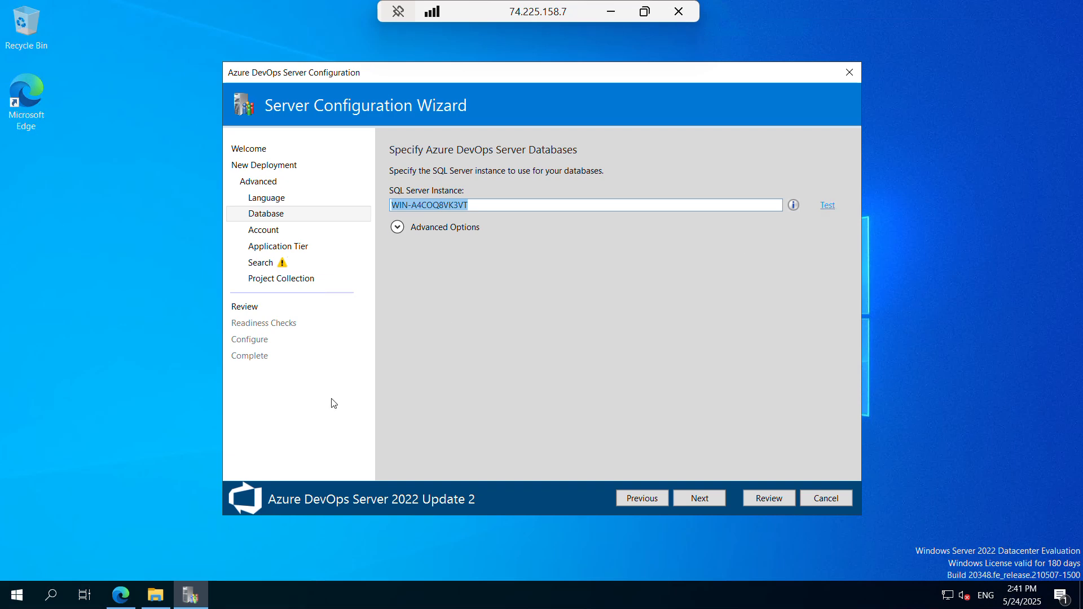
left_click(20, 601)
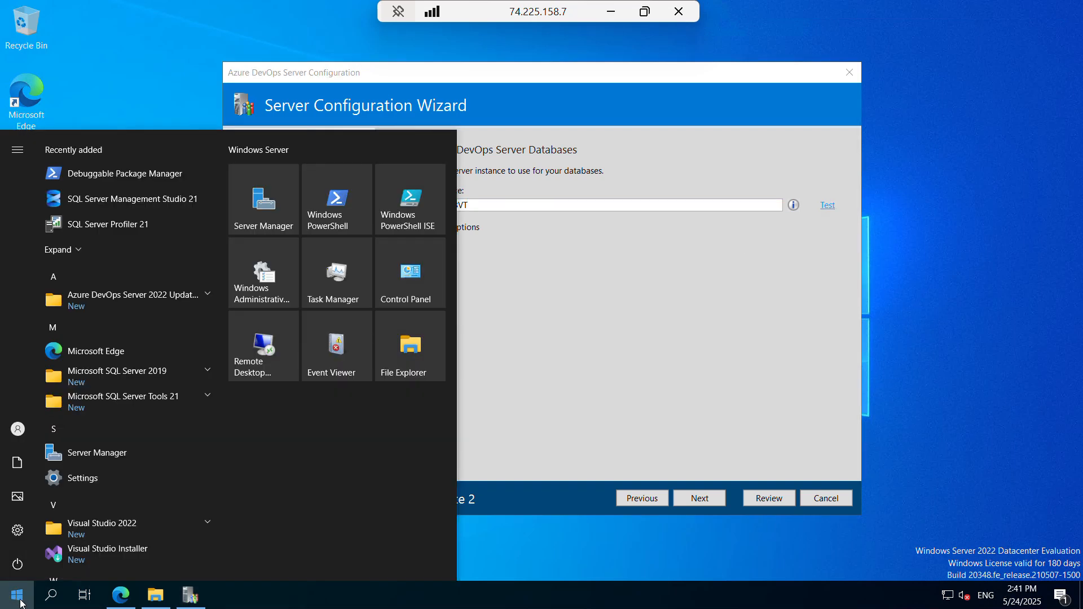
left_click(20, 602)
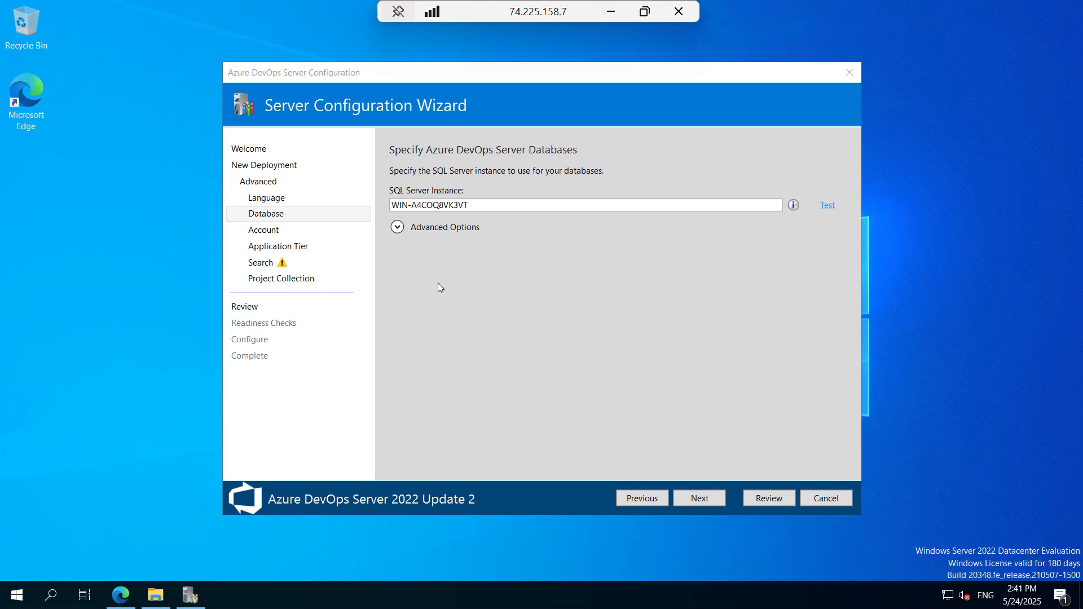
left_click_drag(619, 205, 397, 210)
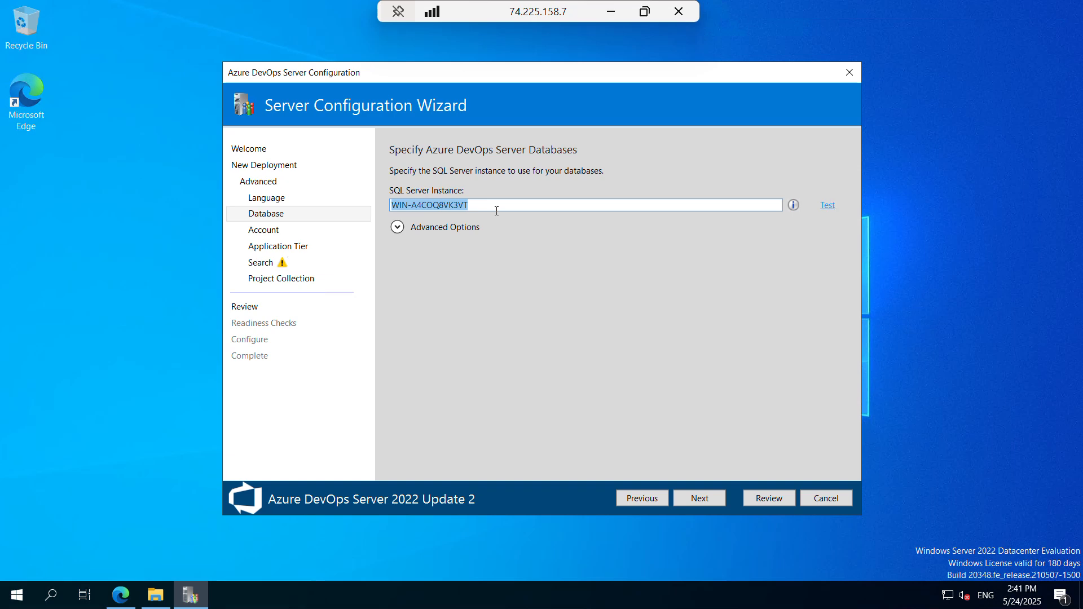
left_click(397, 227)
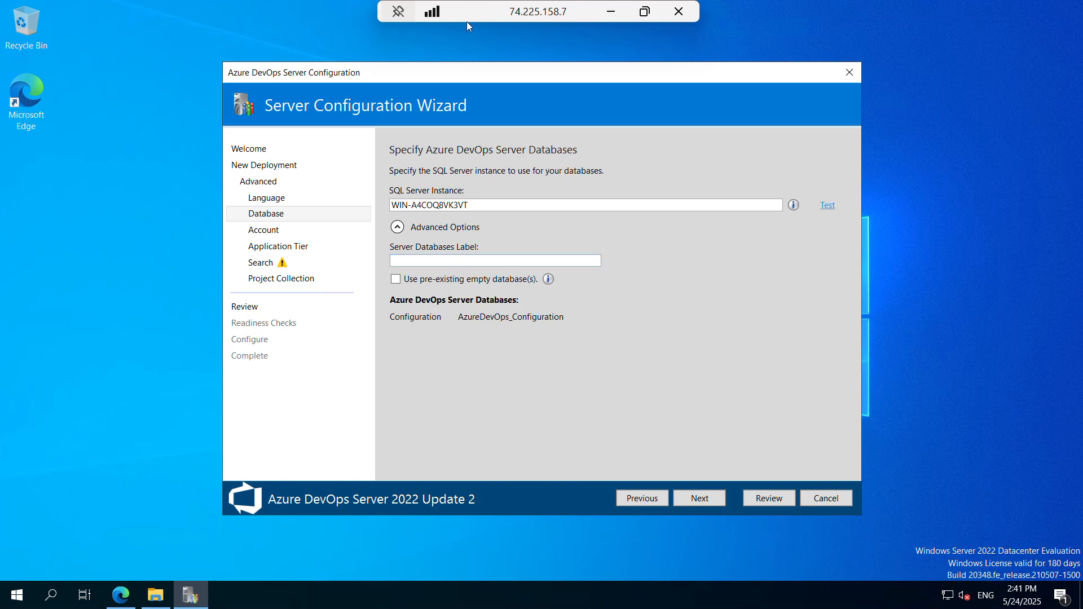
left_click(827, 206)
left_click(695, 504)
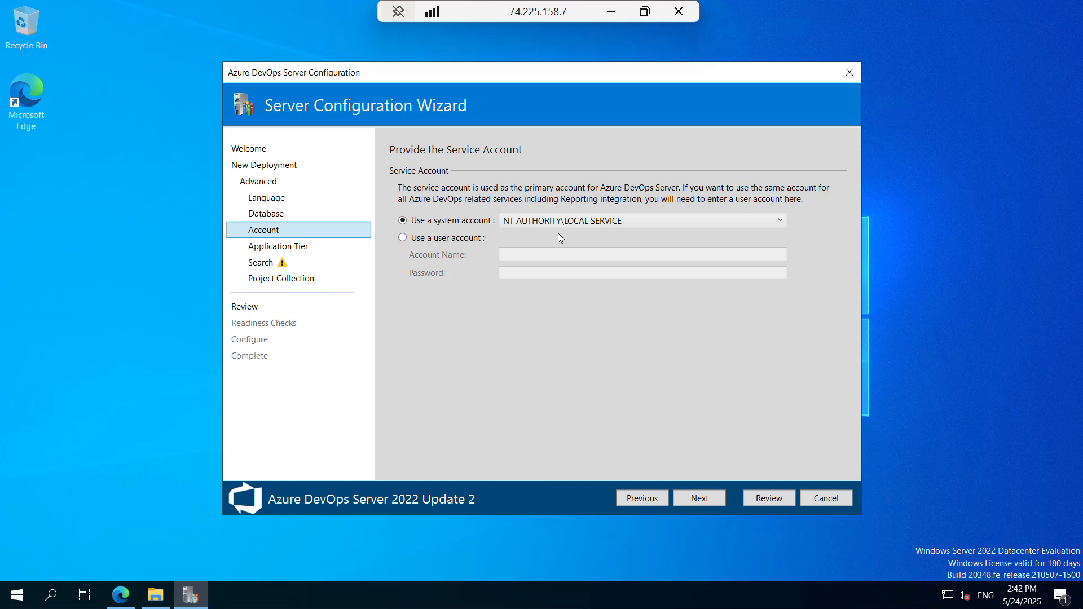
- Accept NT AUTHORITY\LOCAL SERVICE as the service account and select the Custom setting group for the application tier web site
left_click(700, 500)
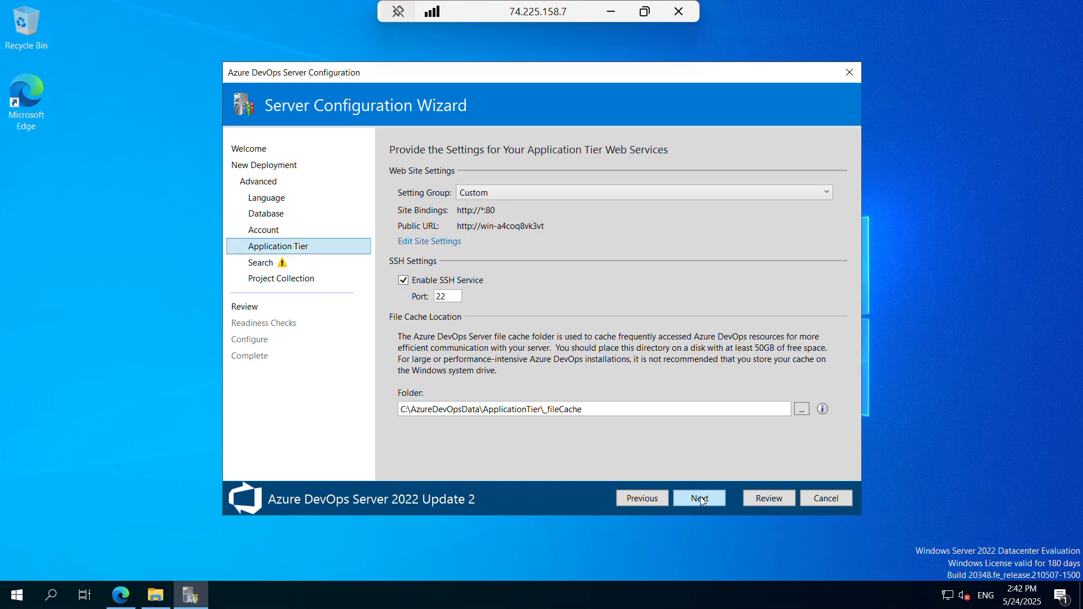
left_click(525, 194)
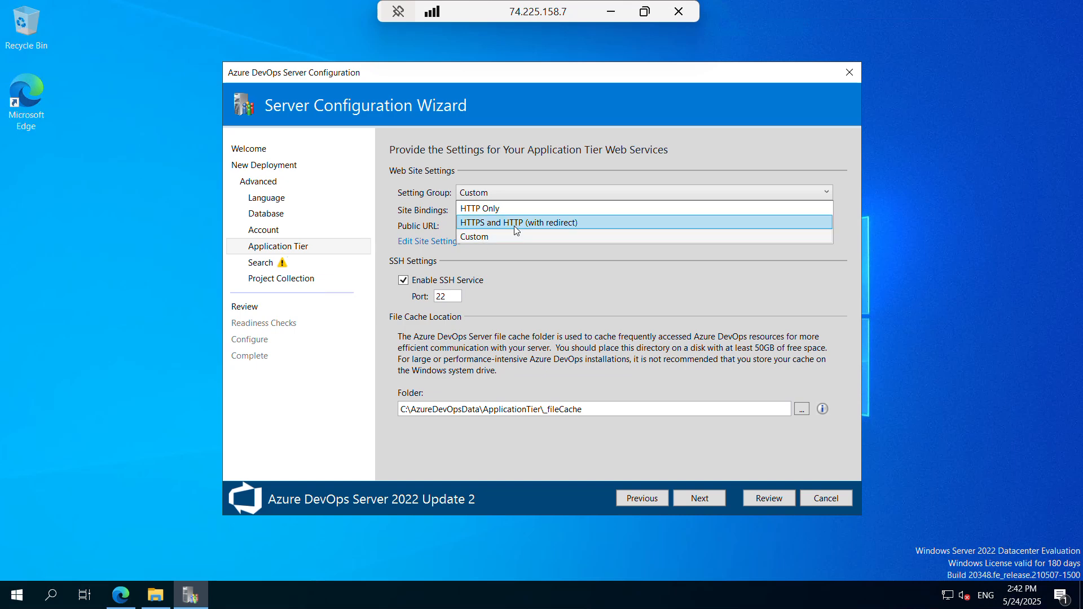
left_click(482, 234)
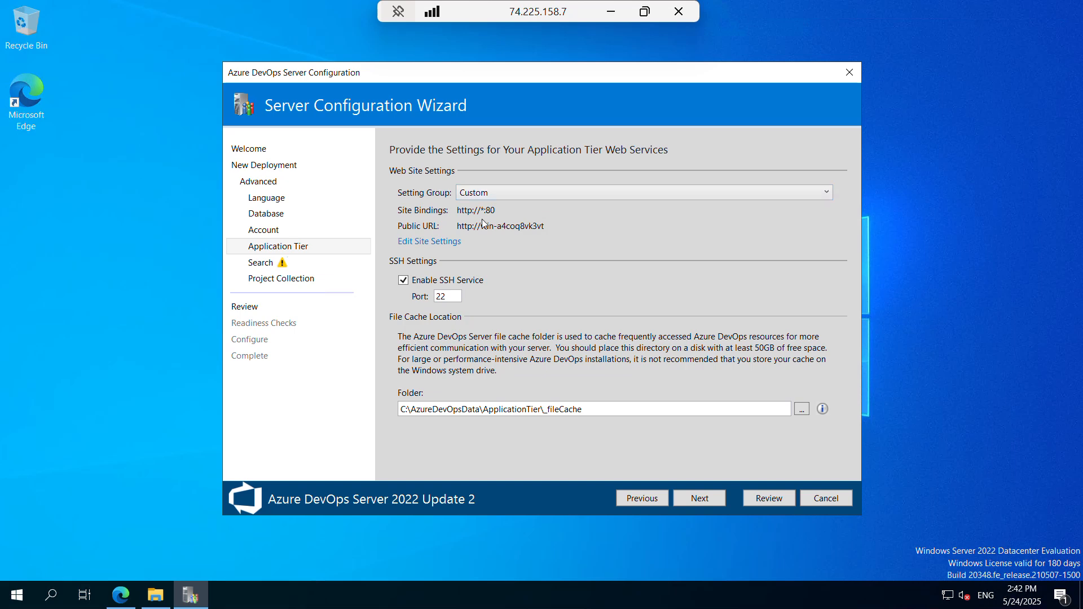
- Examine the web site's public URL and the options for adding a site binding, leaving both dialogs without changes
left_click(441, 242)
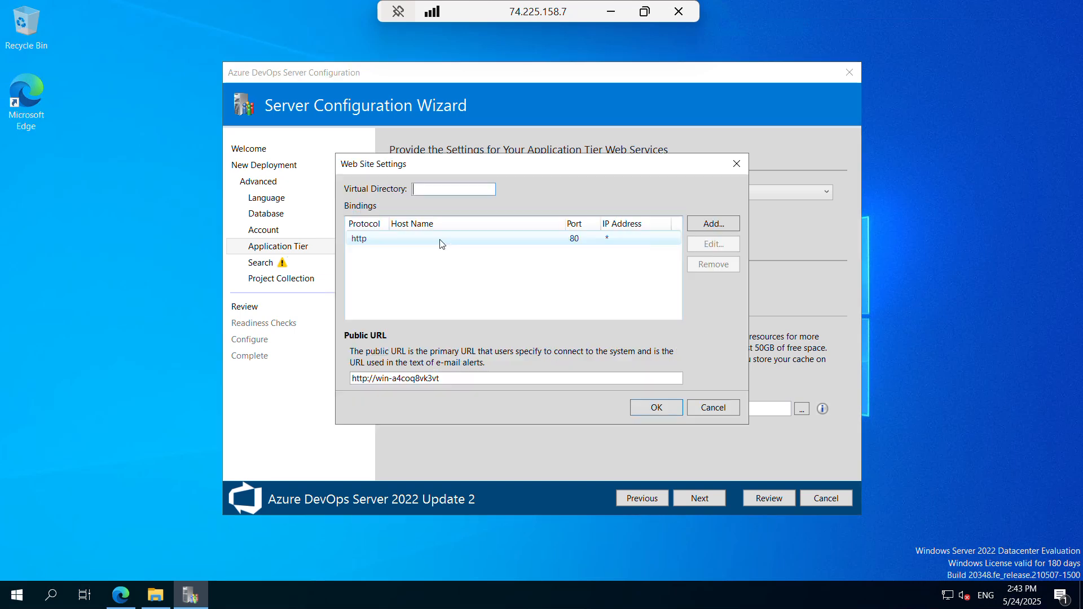
left_click(445, 378)
left_click_drag(454, 380, 383, 383)
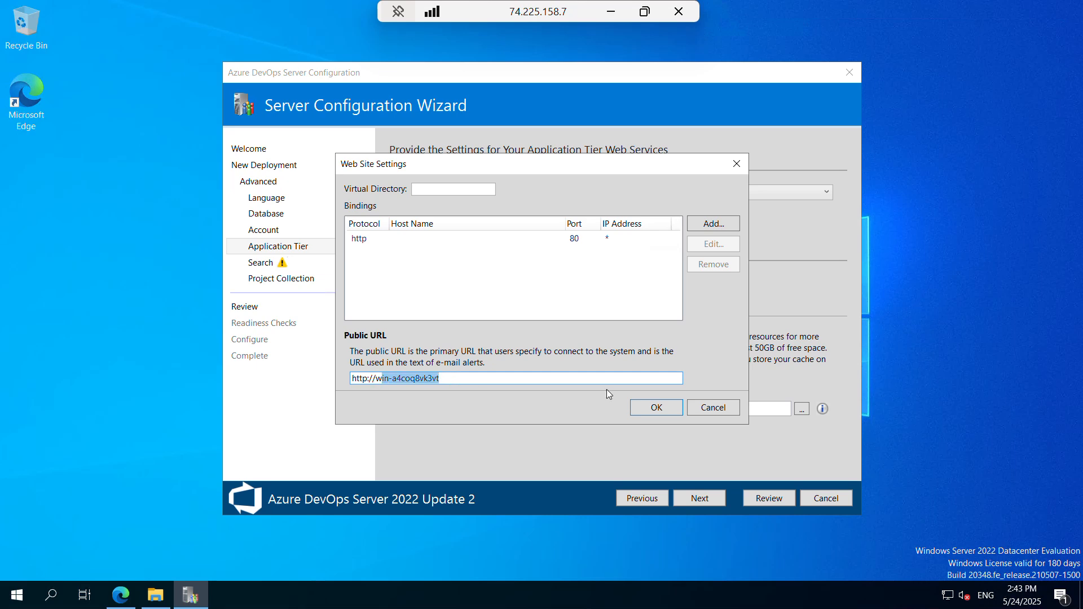
left_click(712, 228)
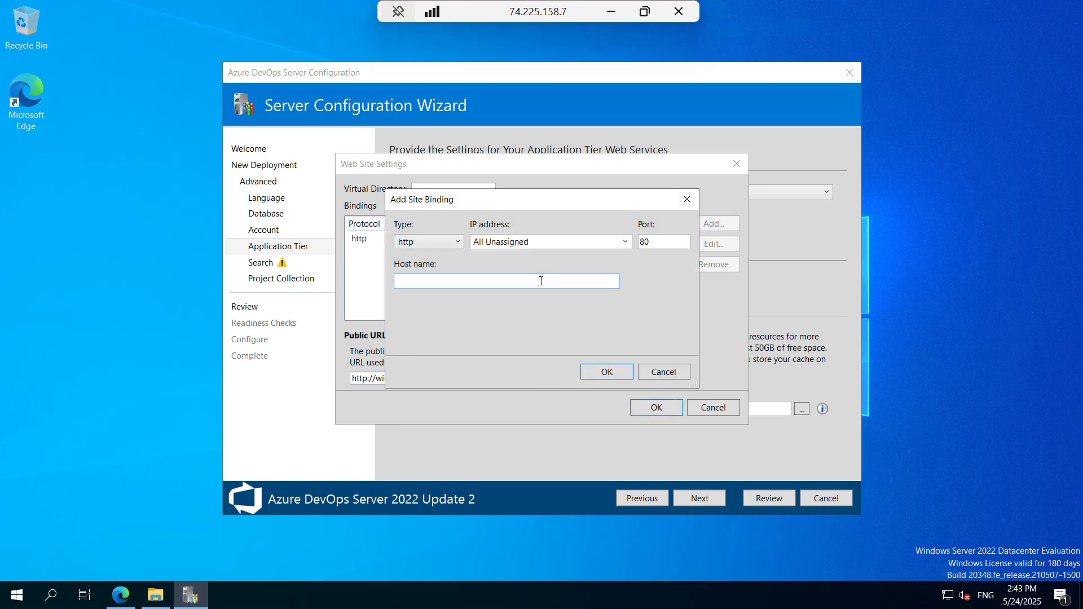
left_click(652, 372)
left_click(702, 406)
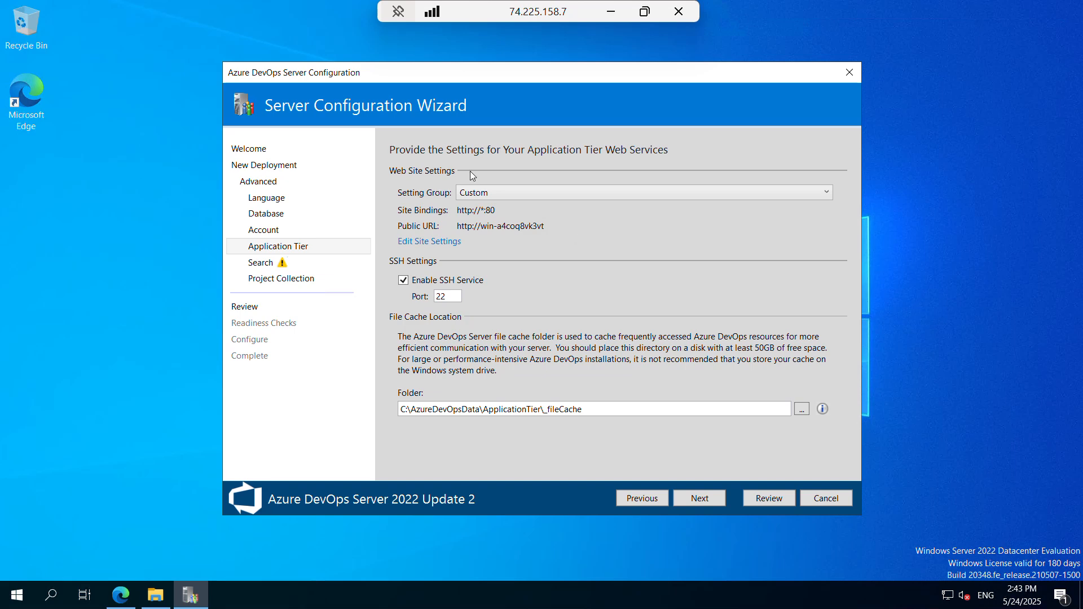
- Accept the application tier settings and configure the Search service with user techadmin and its password, keeping the system account as service account
left_click(701, 500)
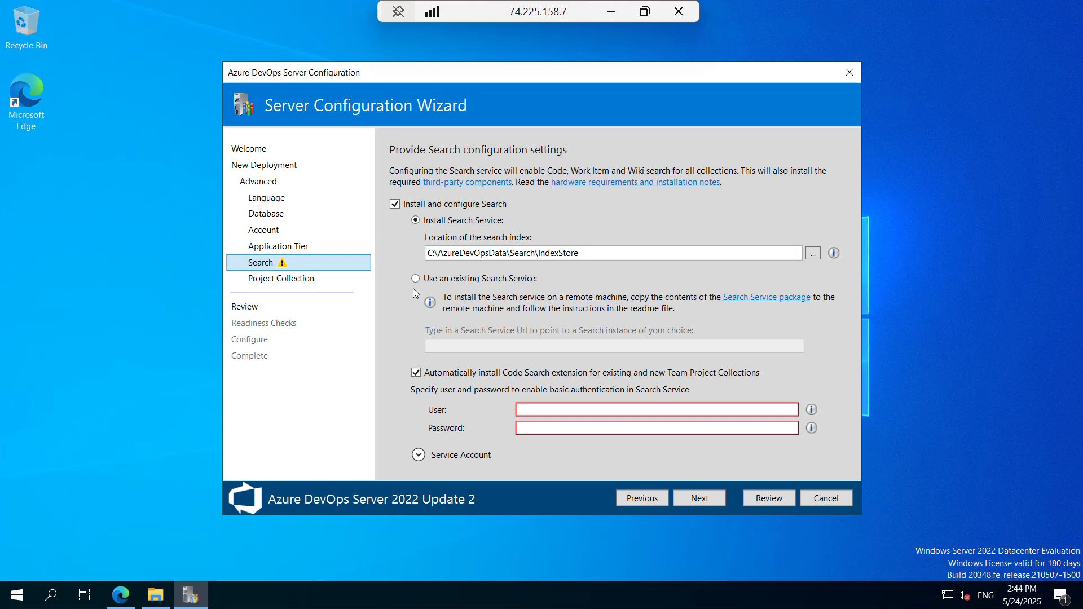
left_click(528, 409)
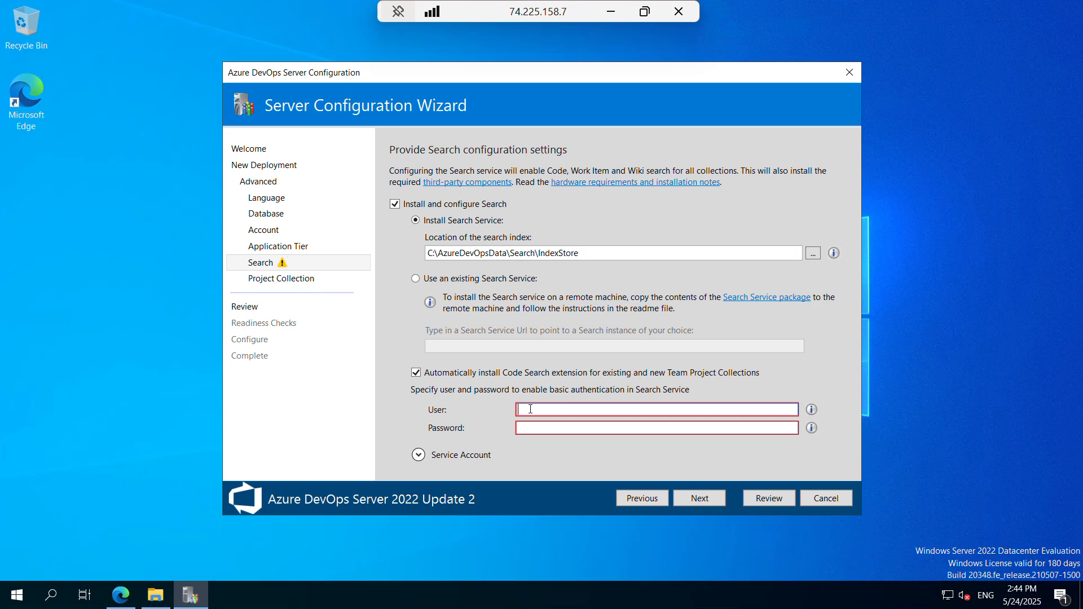
type("techadmin")
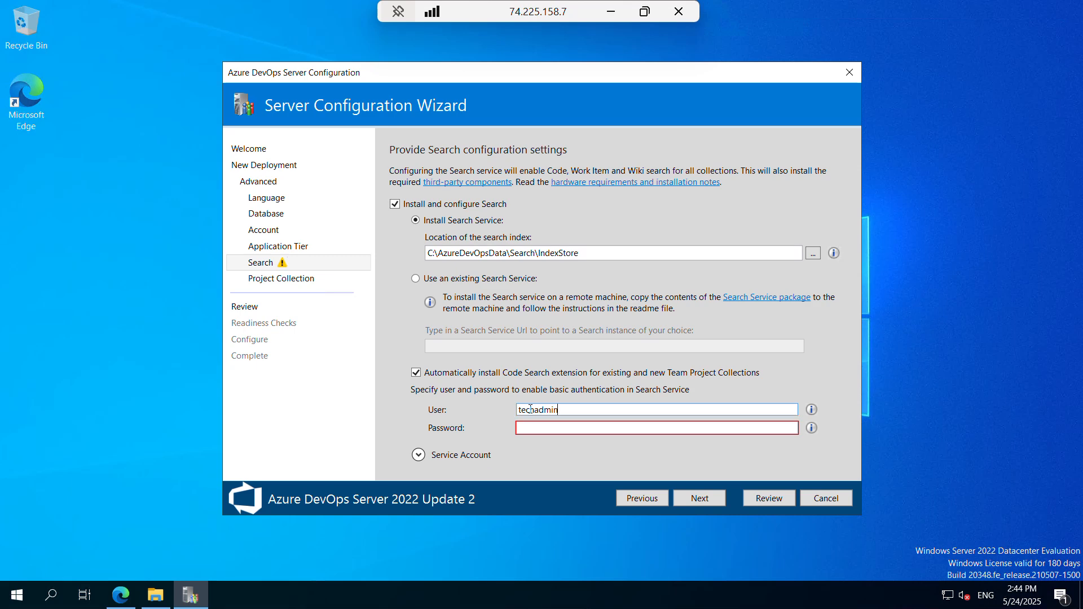
key("Tab")
left_click(561, 428)
type("•••••••••")
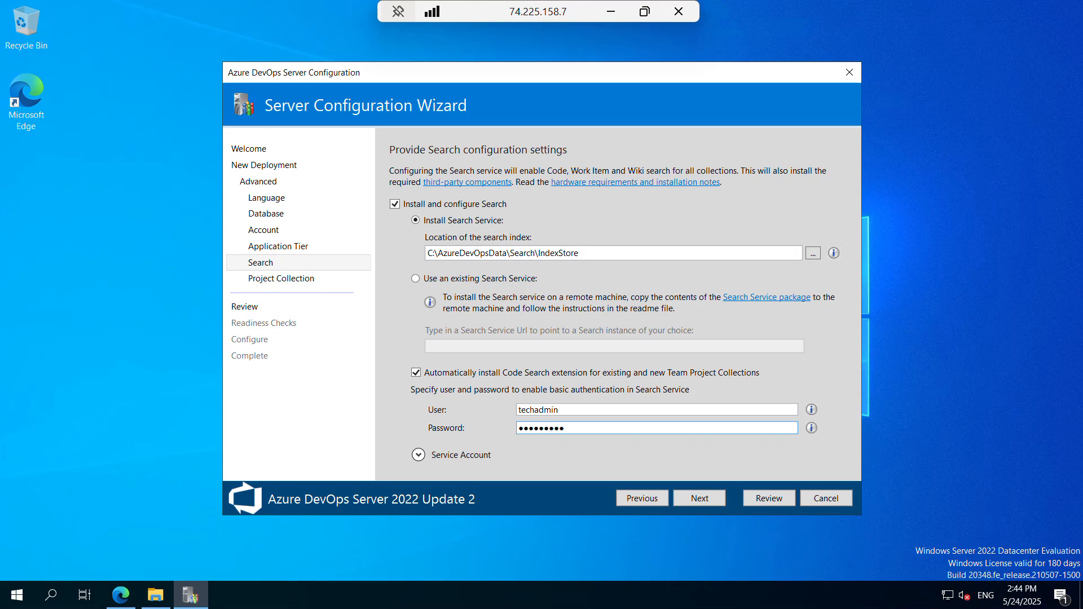
left_click(435, 458)
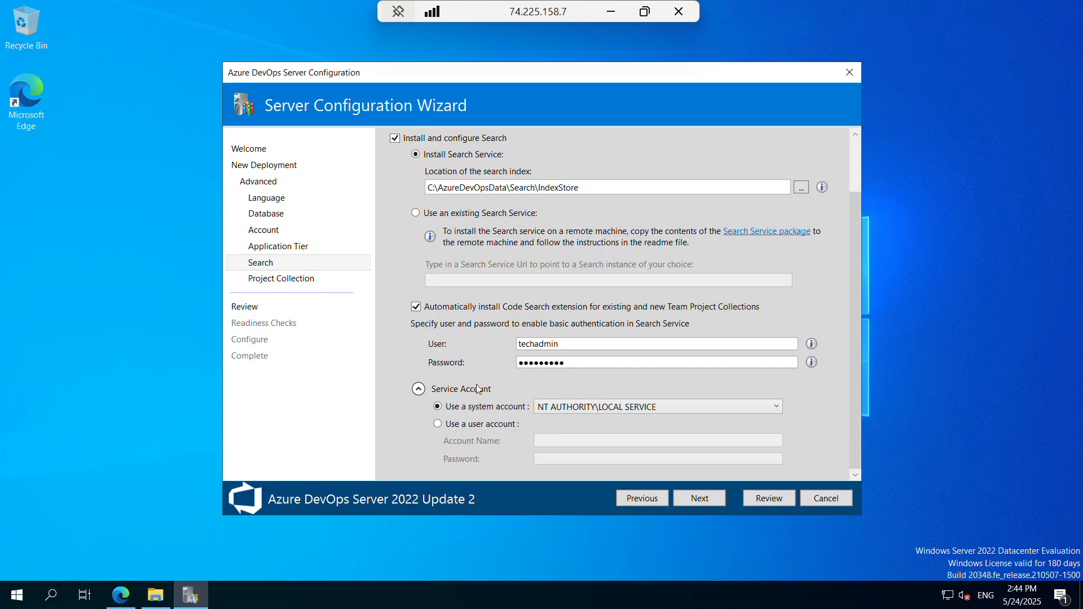
scroll(394, 370, "up", 2)
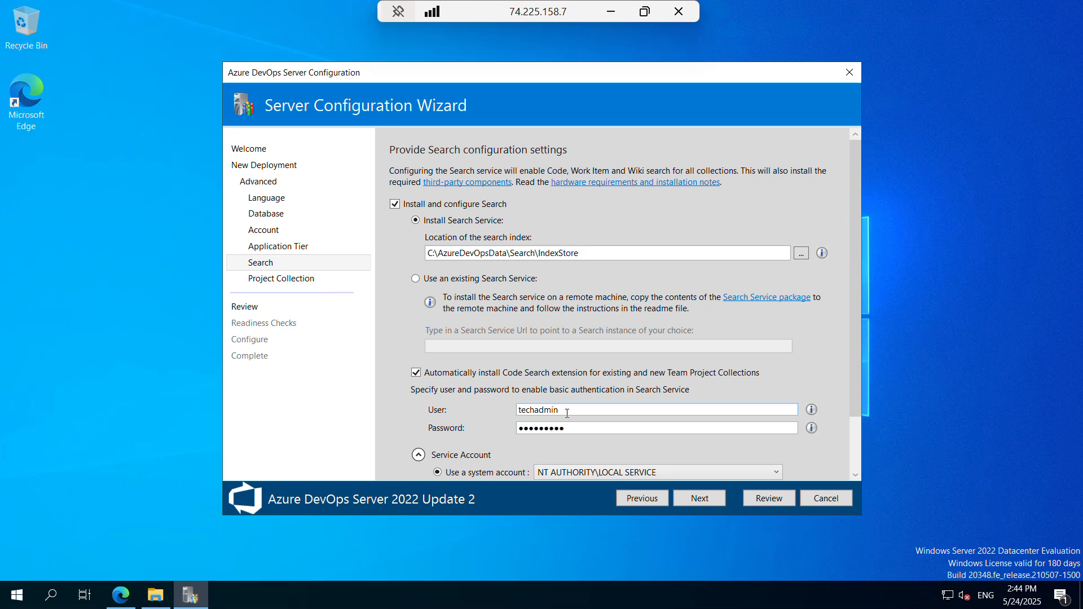
scroll(441, 433, "down", 2)
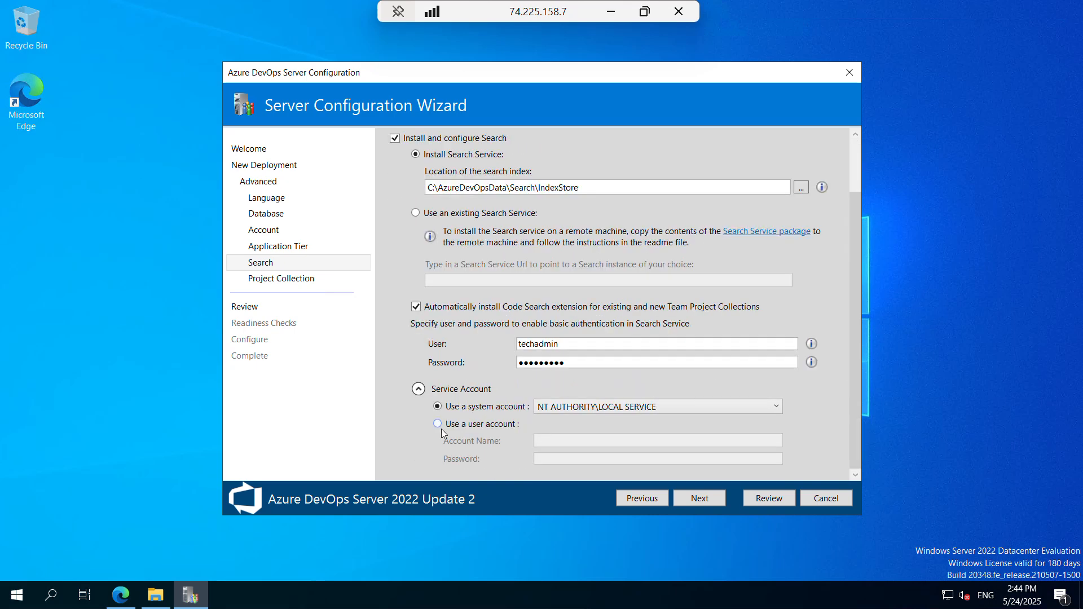
left_click(699, 498)
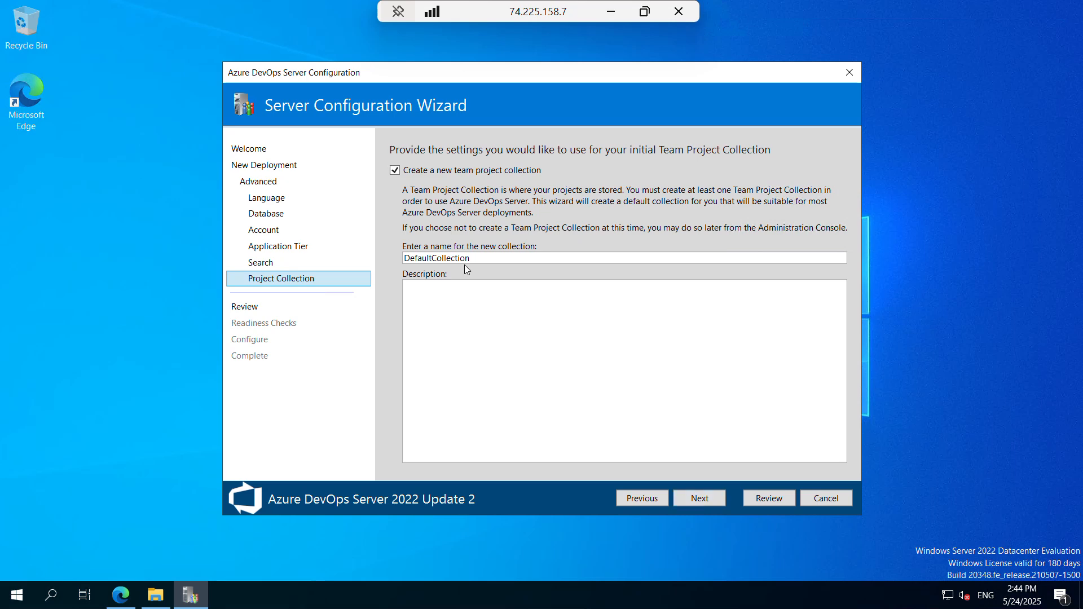
- Keep DefaultCollection as the new team project collection, review the configuration summary, and run the readiness checks
left_click(711, 500)
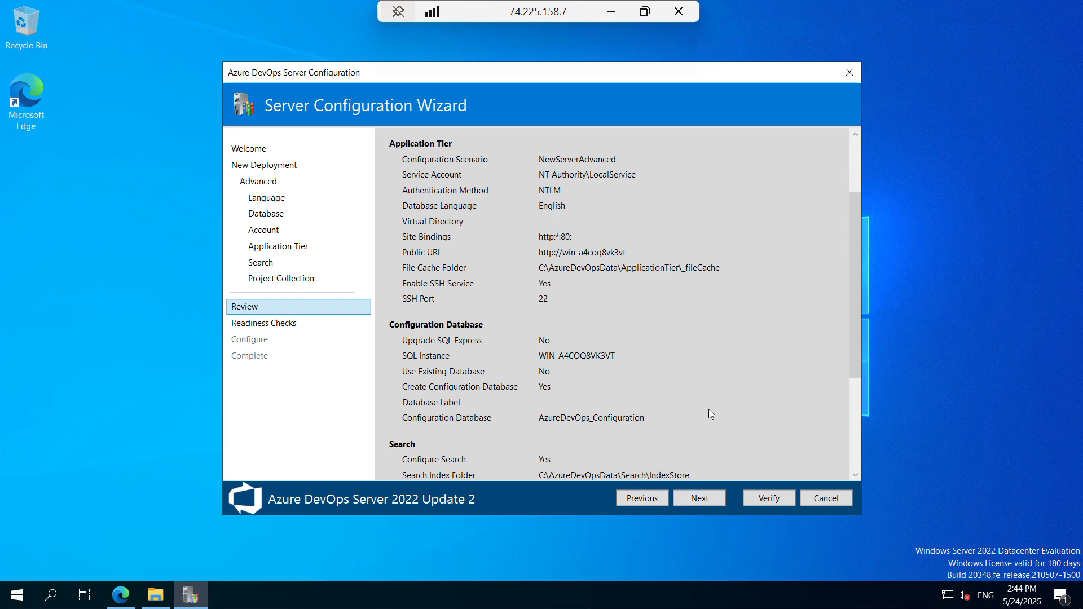
left_click_drag(853, 352, 854, 456)
left_click(711, 498)
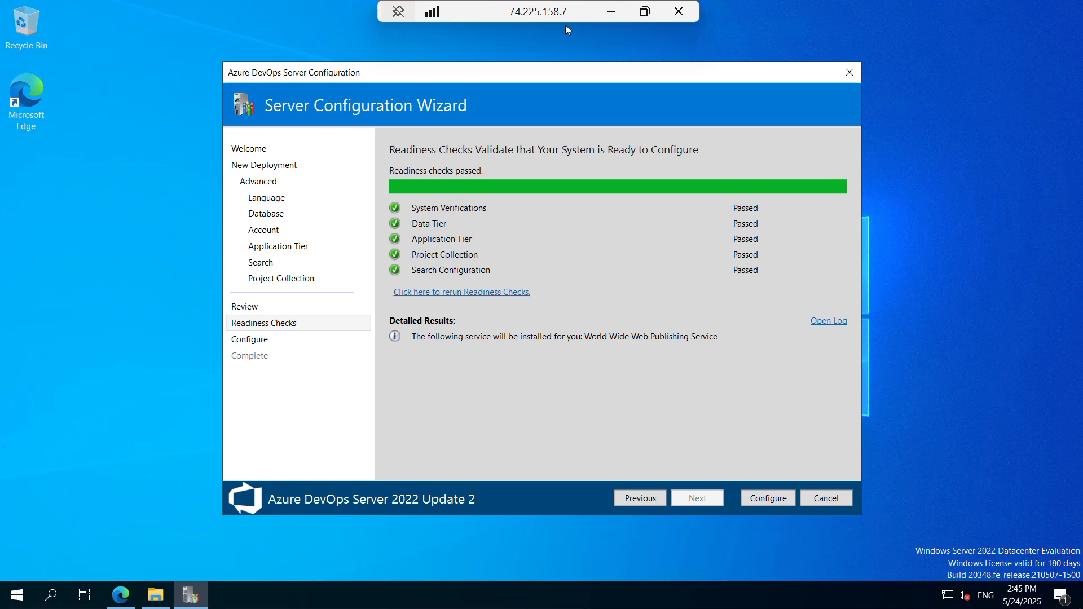
- Run the Azure DevOps Server configuration to completion and close the wizard and the Configuration Center
left_click(764, 500)
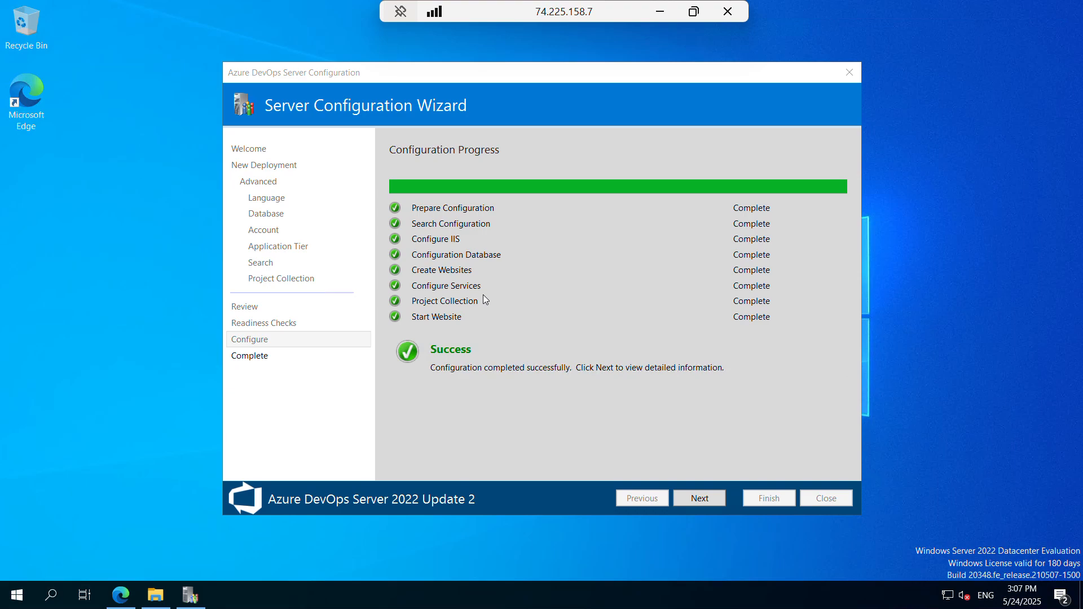
left_click(700, 501)
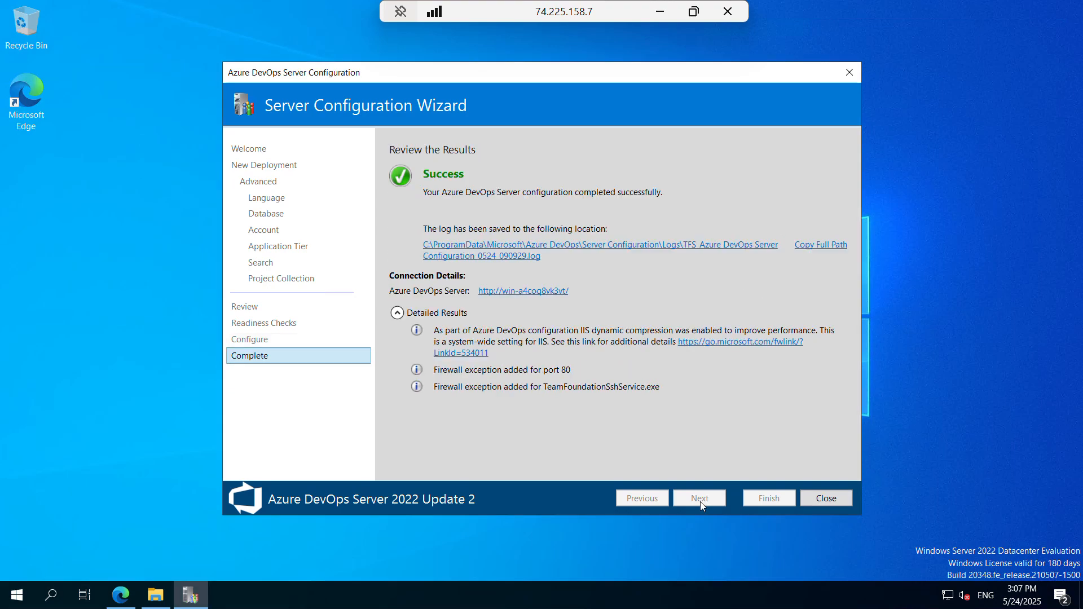
left_click(834, 499)
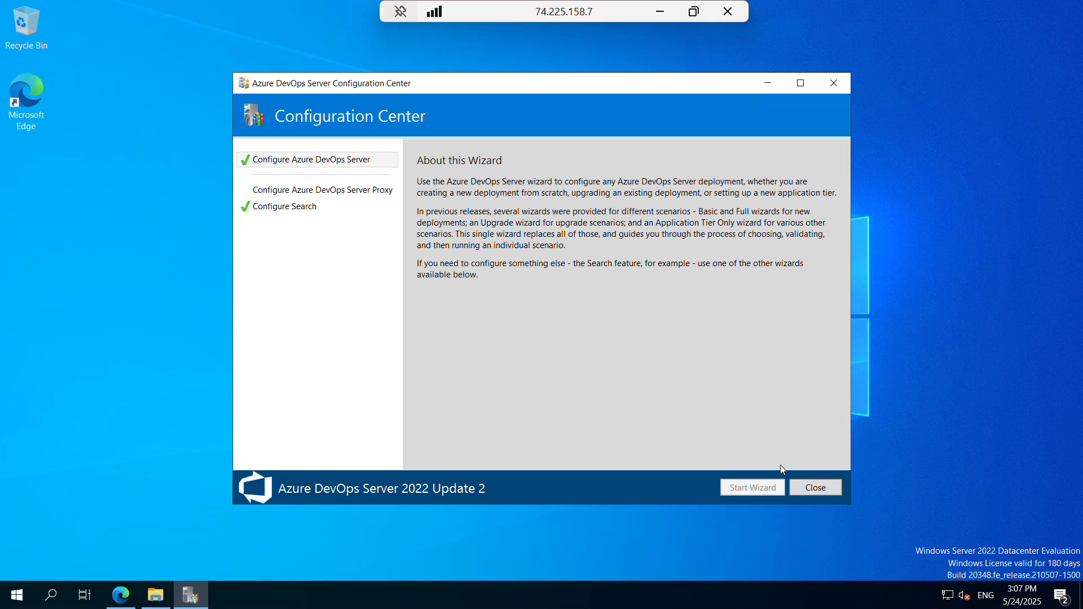
left_click(813, 487)
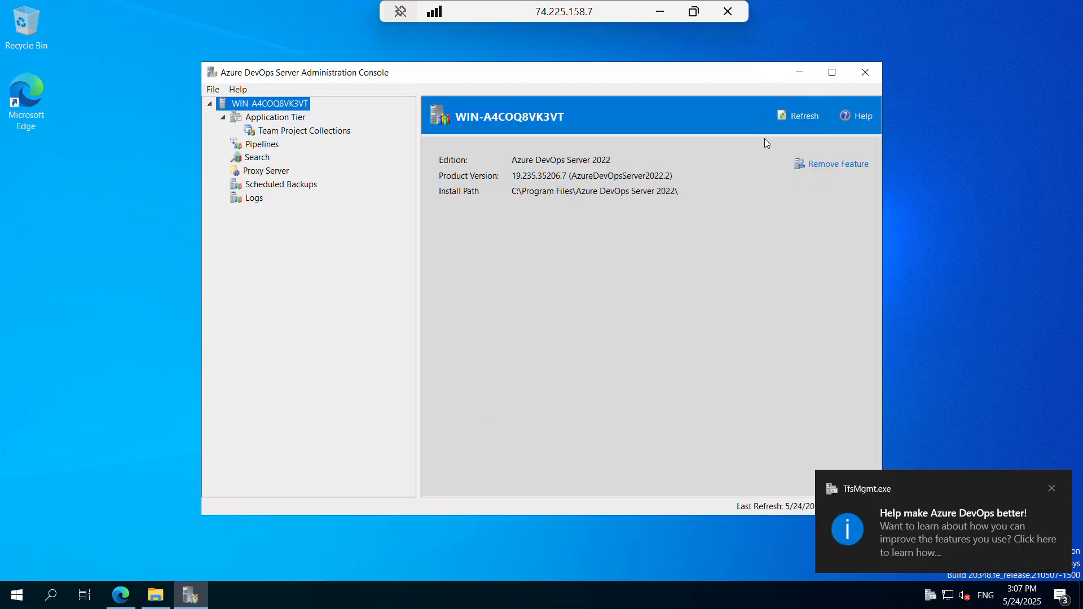
- Examine the team project collections in the maximized Administration Console, and minimize the console
left_click(834, 75)
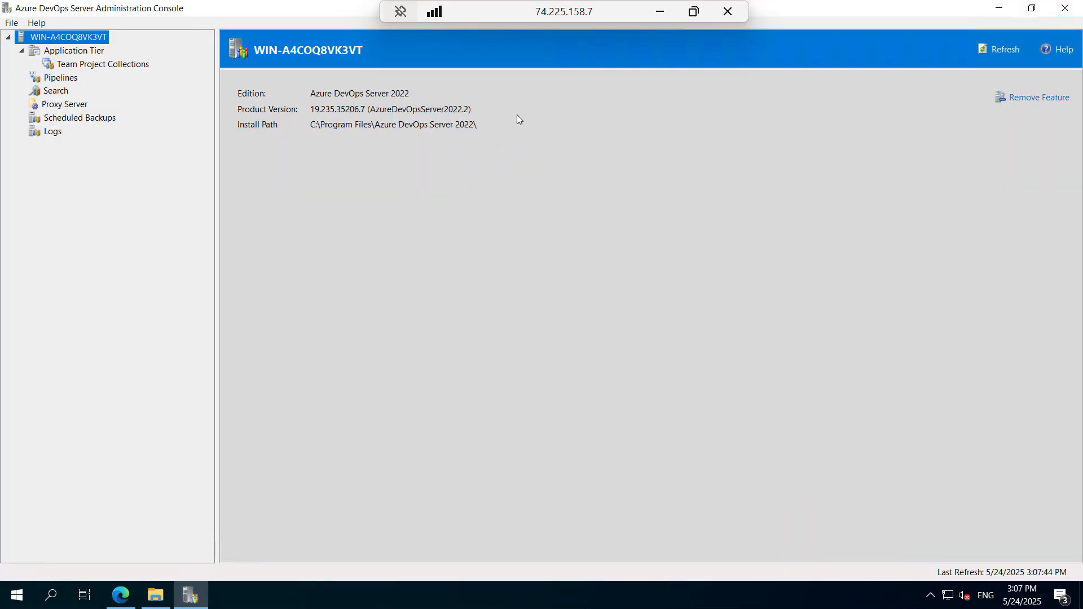
left_click(79, 66)
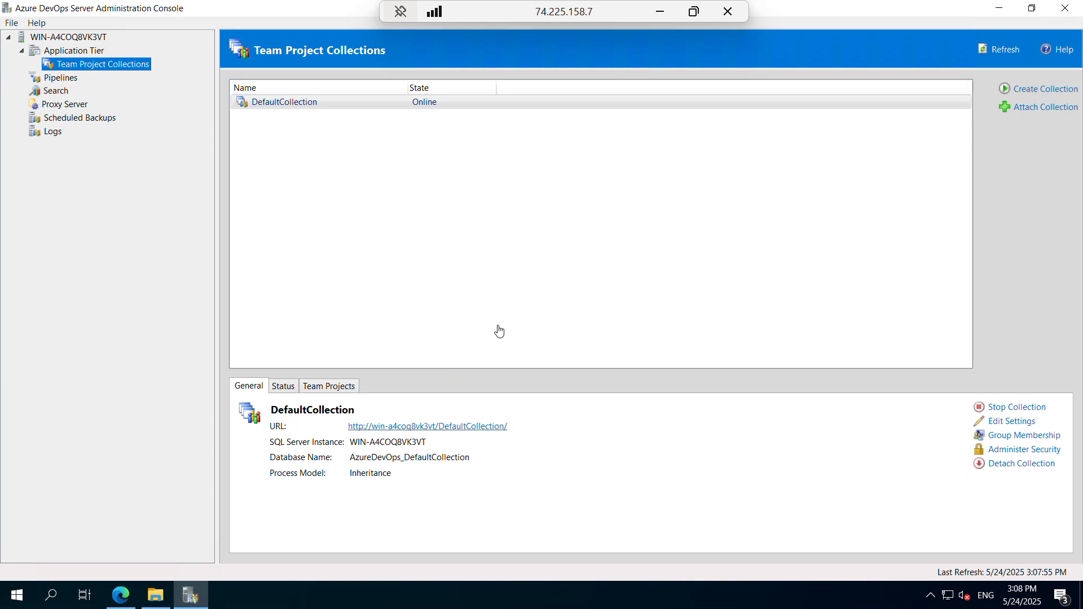
left_click(1007, 9)
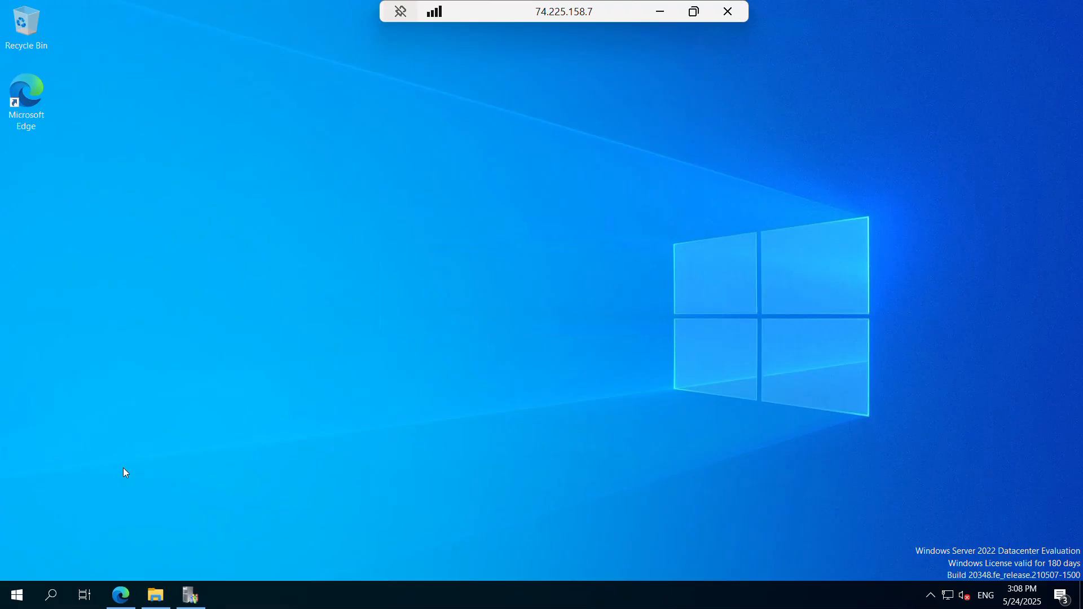
- Switch to Microsoft Edge, open localhost in place of the download page, and close the search results tab
left_click(122, 593)
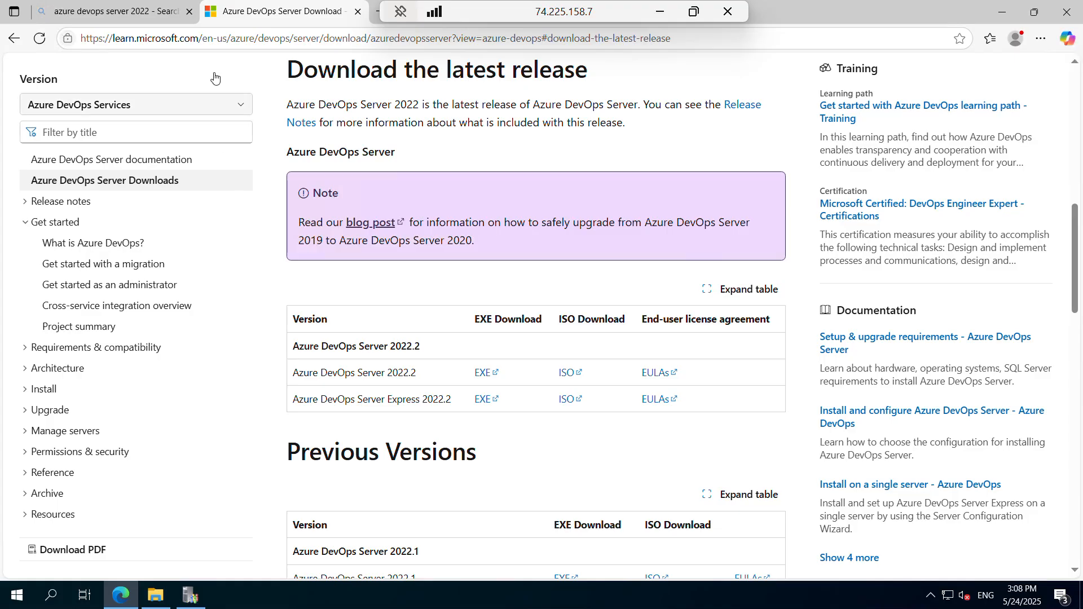
left_click(280, 38)
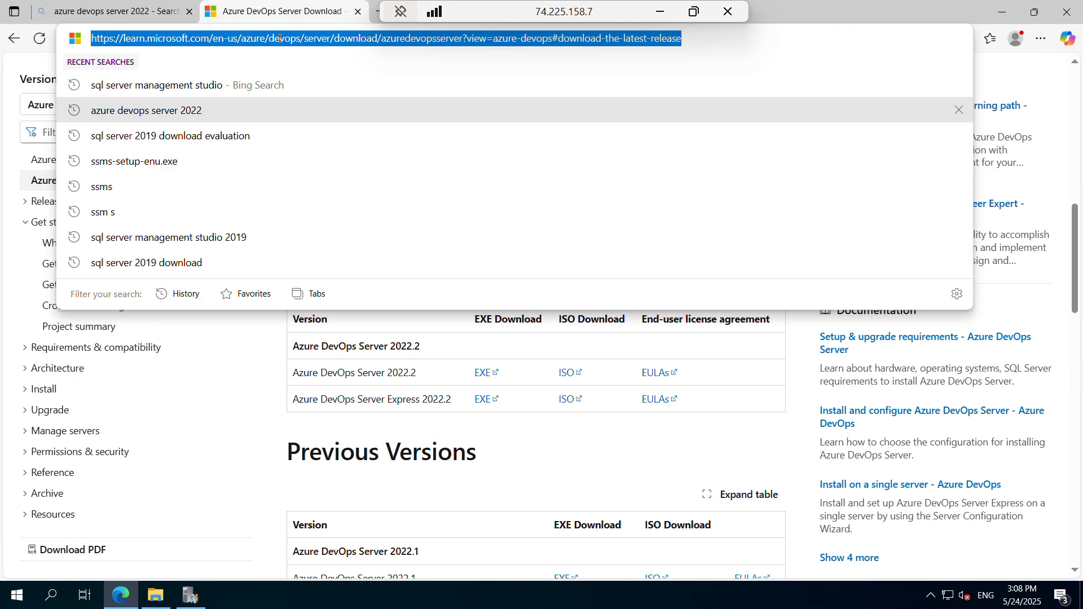
type("localhost")
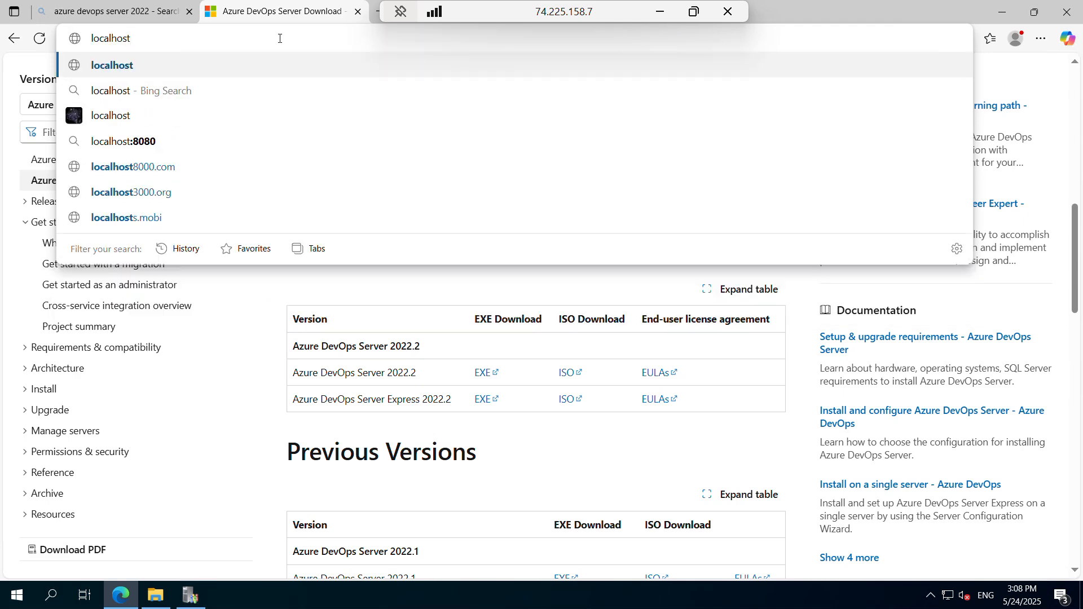
key("Return")
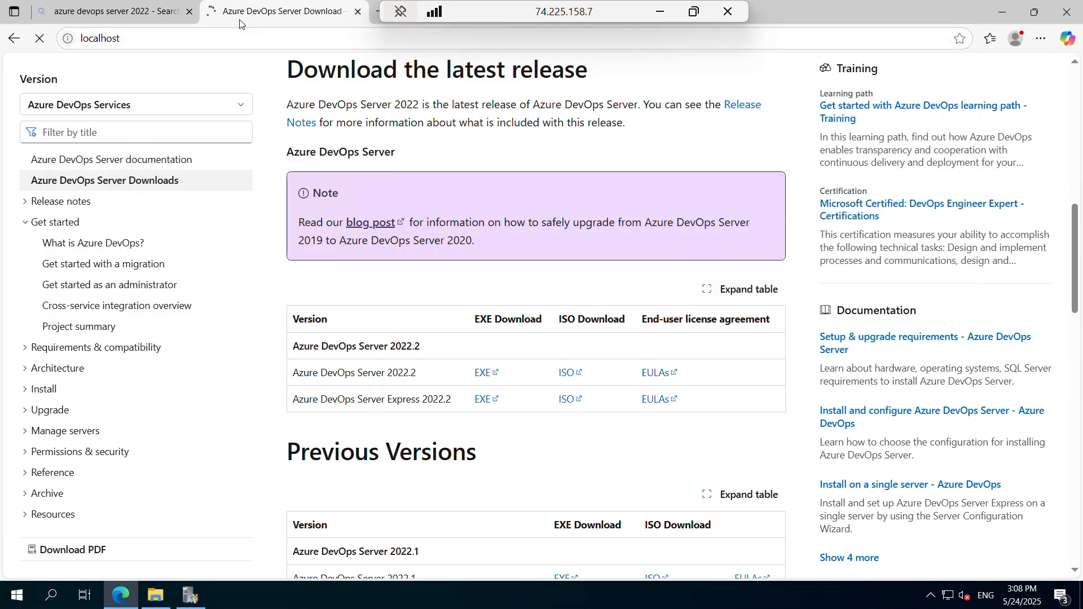
left_click(189, 11)
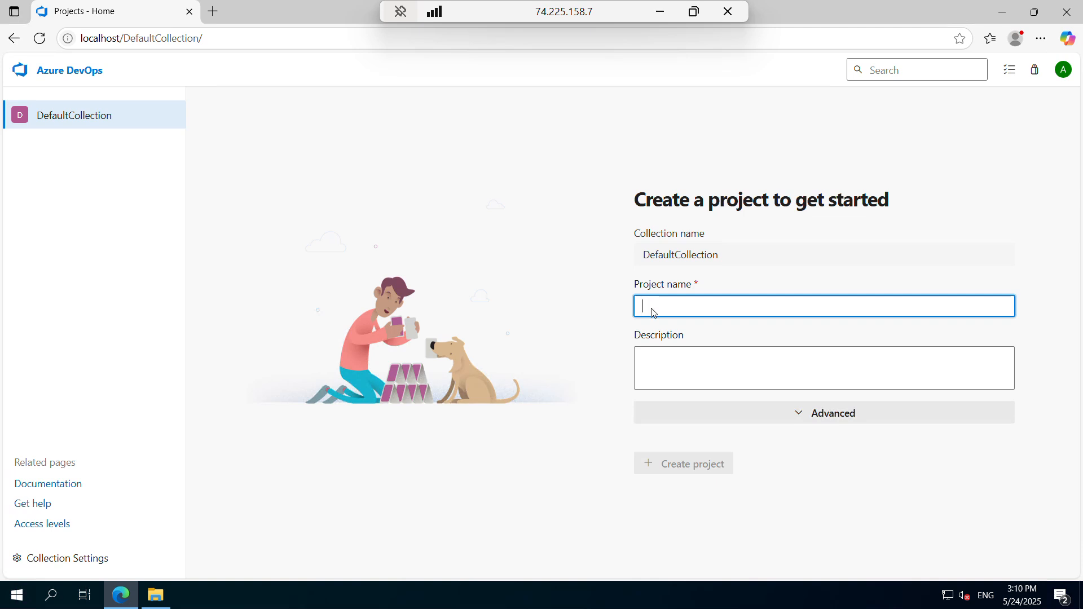
- Create a project named Project1 in DefaultCollection with Git version control and the Basic work item process
type("Project1")
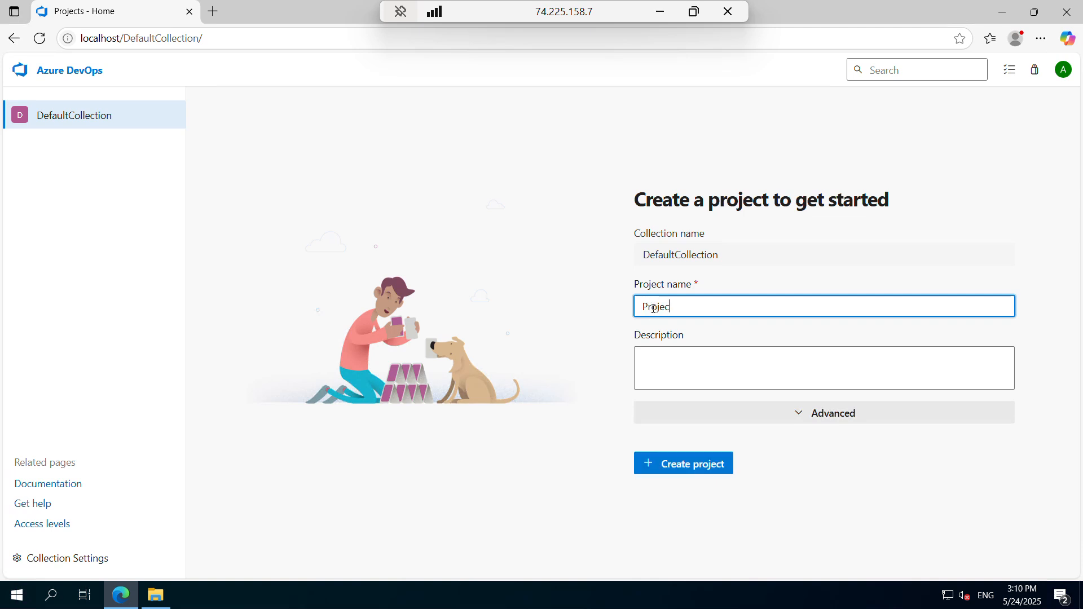
left_click(823, 415)
left_click(863, 461)
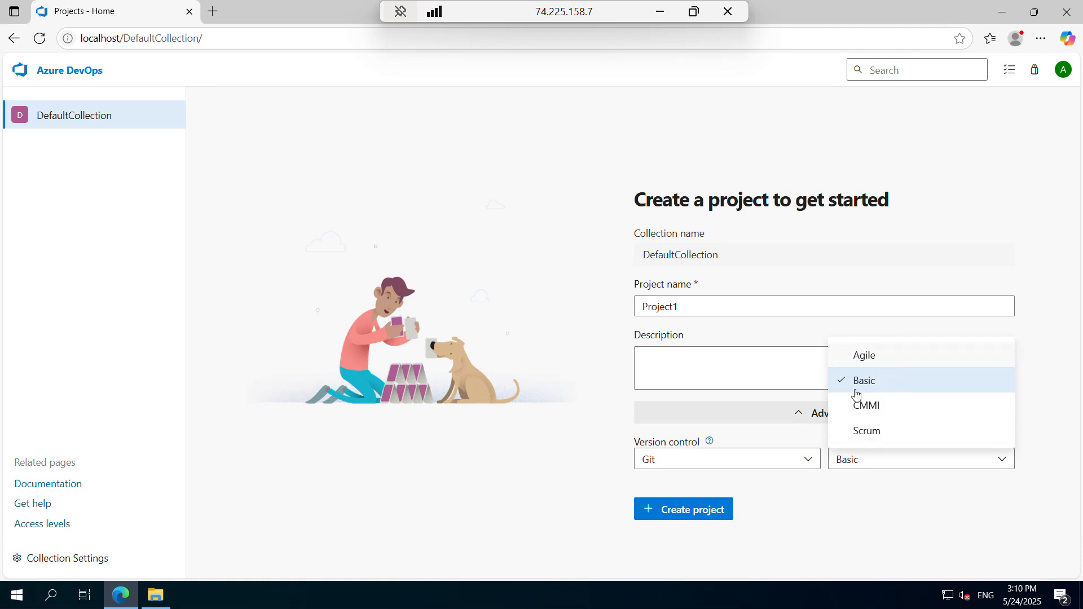
left_click(677, 510)
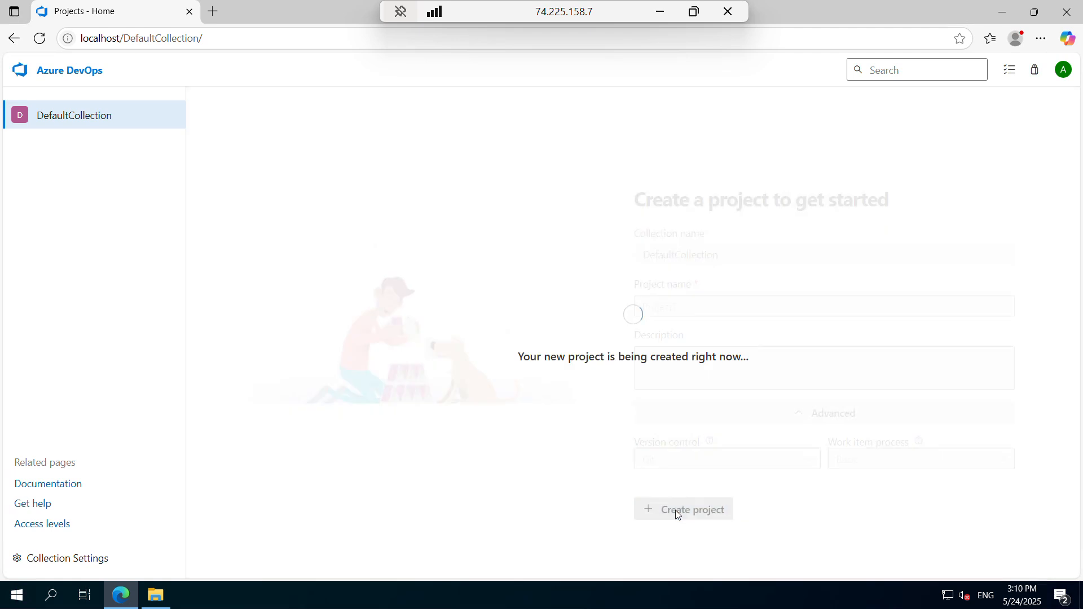